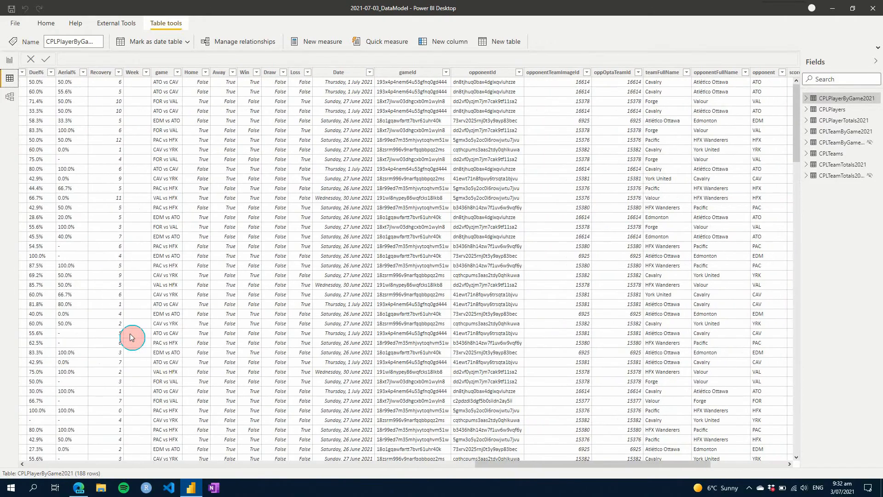
# Step: Examine the columns of the CPLPlayerByGame2021 table, from the player and team identifiers through the statistics to the game details
pyautogui.hscroll(5, 130, 337)
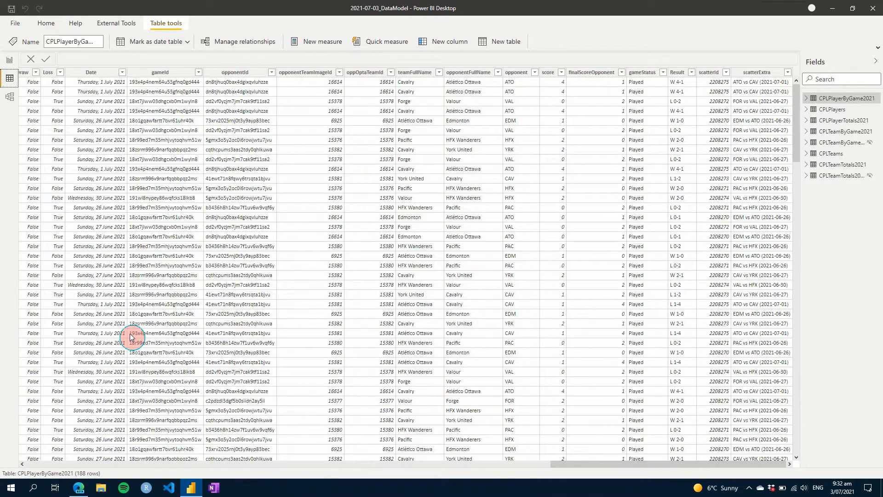
pyautogui.hscroll(-1, 130, 333)
pyautogui.hscroll(-20, 182, 333)
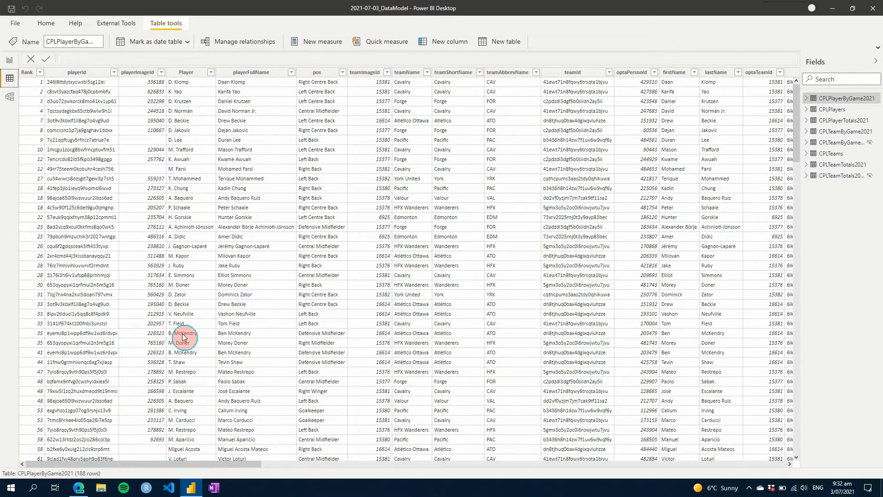
pyautogui.hscroll(15, 182, 333)
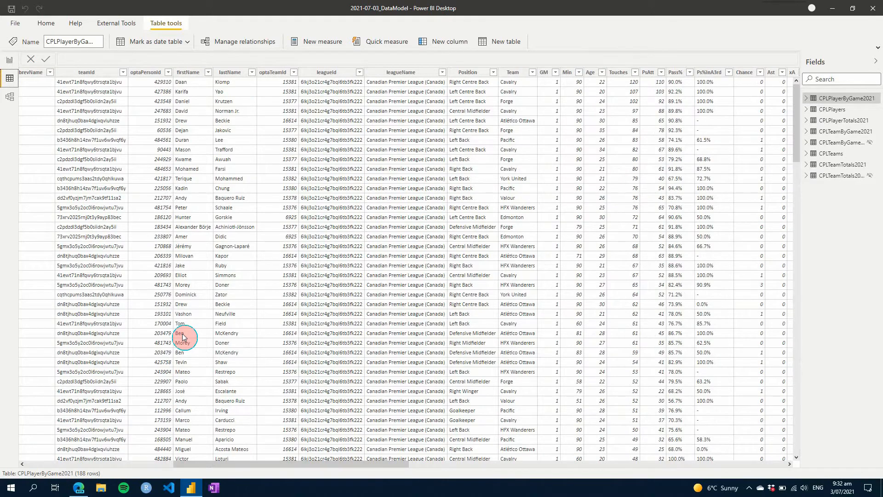
pyautogui.hscroll(-2, 182, 333)
pyautogui.hscroll(-8, 183, 336)
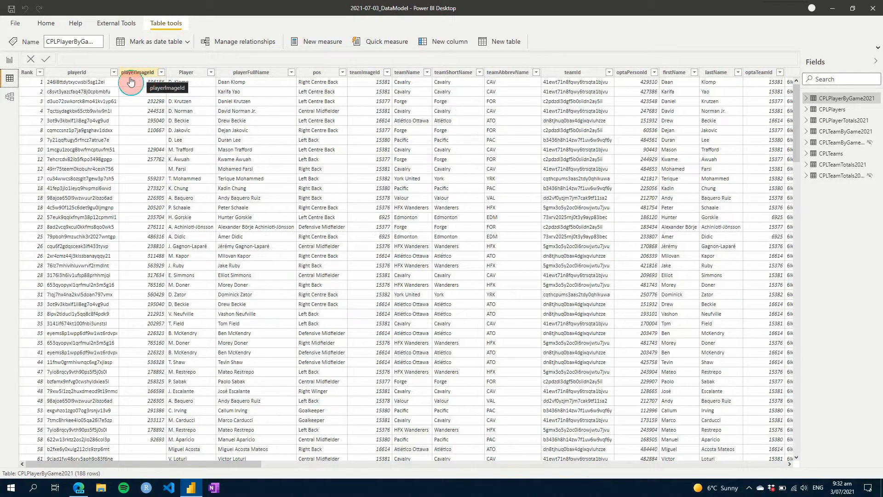
pyautogui.click(348, 118)
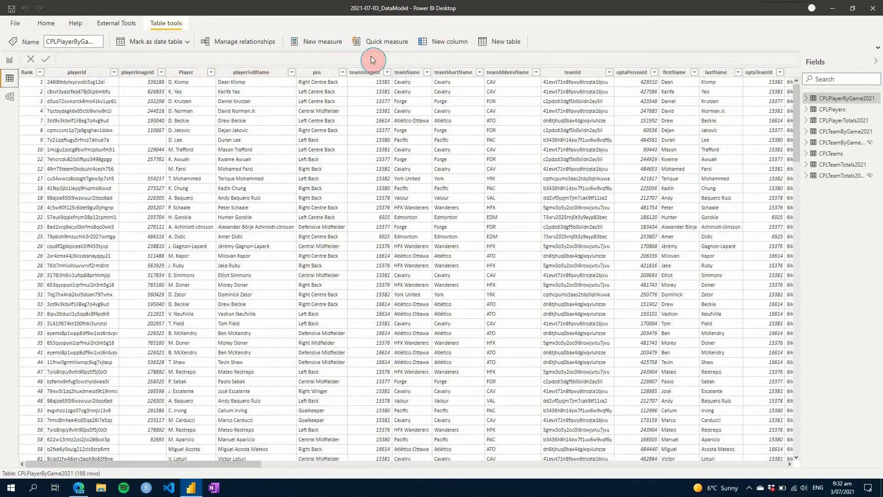
pyautogui.hscroll(5, 534, 134)
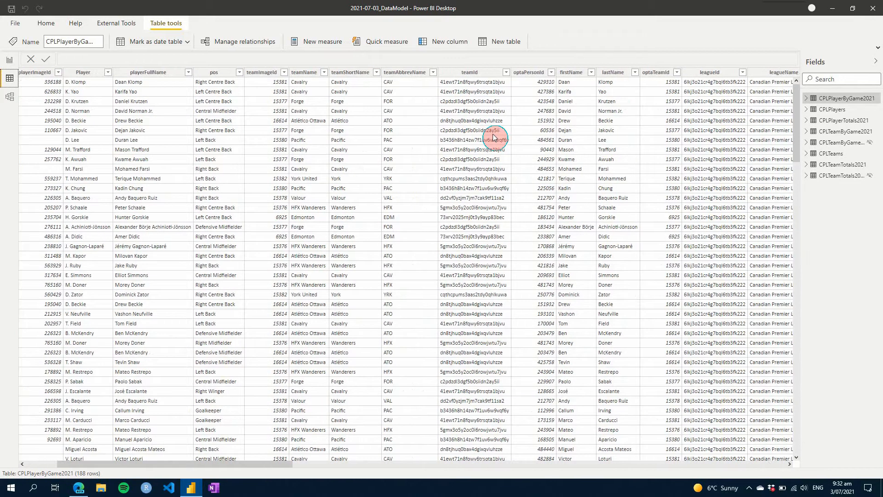
pyautogui.hscroll(8, 492, 135)
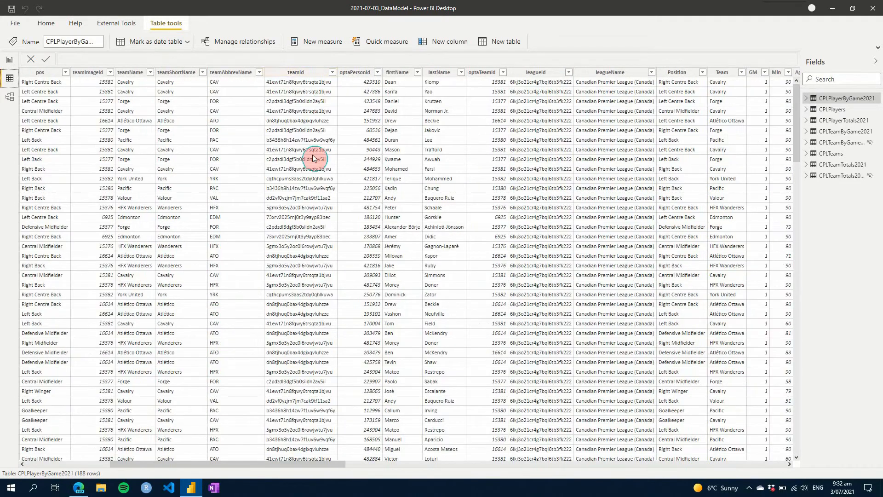
pyautogui.hscroll(8, 500, 126)
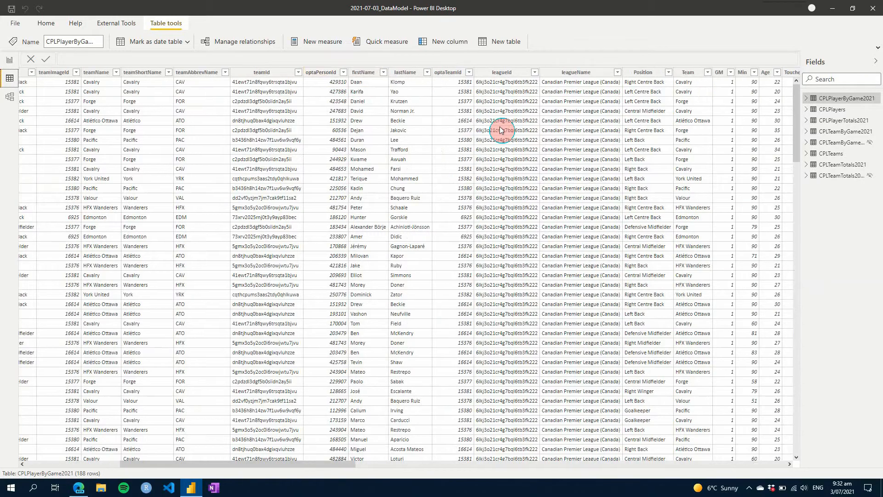
pyautogui.hscroll(8, 519, 112)
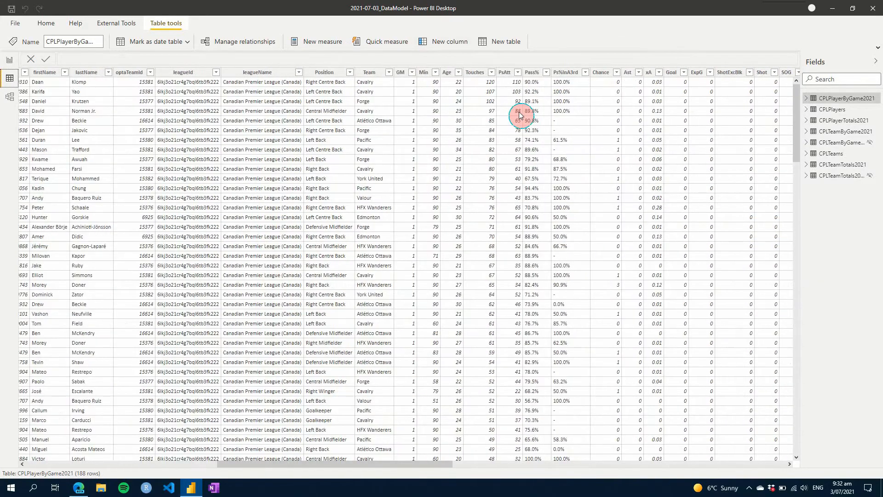
pyautogui.hscroll(12, 521, 115)
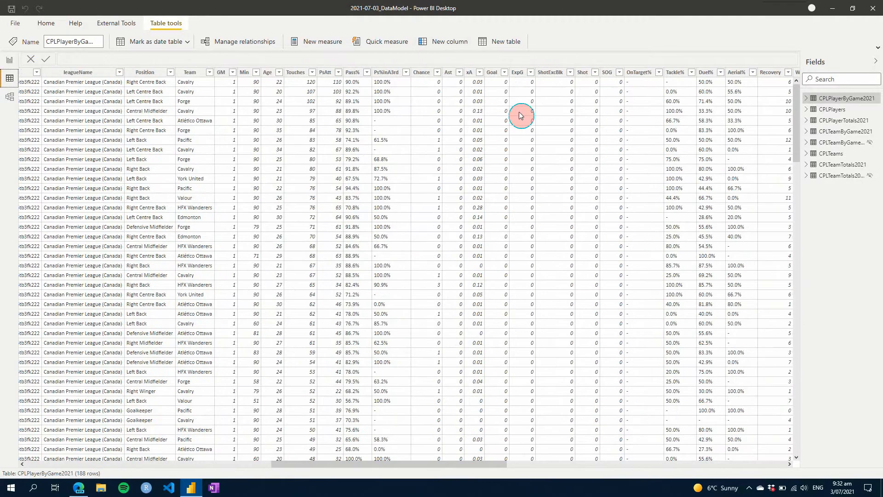
pyautogui.hscroll(20, 520, 115)
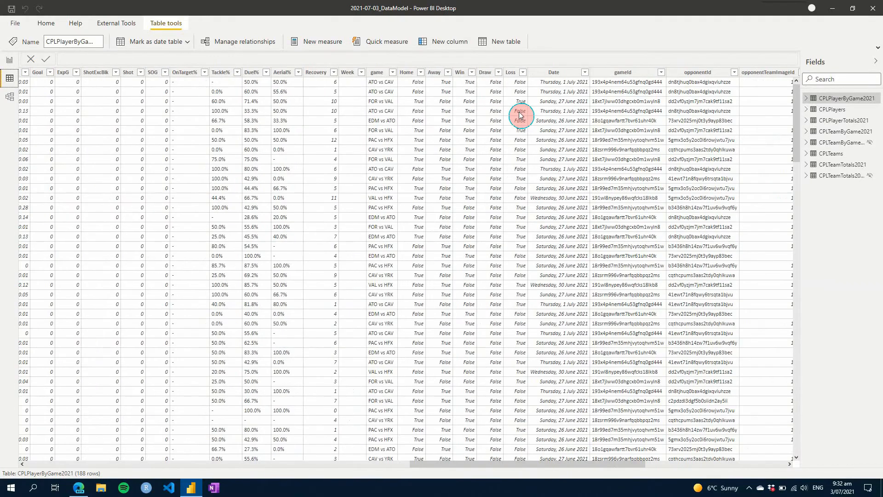
pyautogui.hscroll(8, 520, 113)
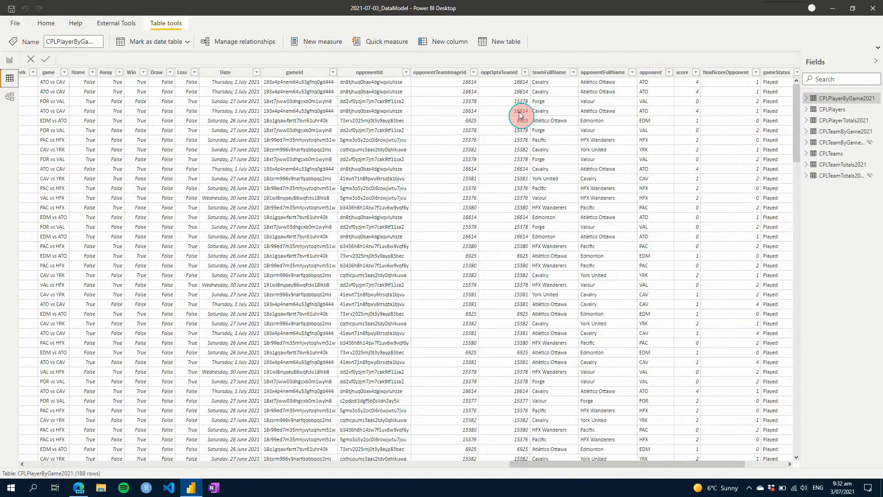
# Step: Display the CPLTeamByGame2021 table's data and examine its columns from the team identifiers to the match results
pyautogui.click(838, 133)
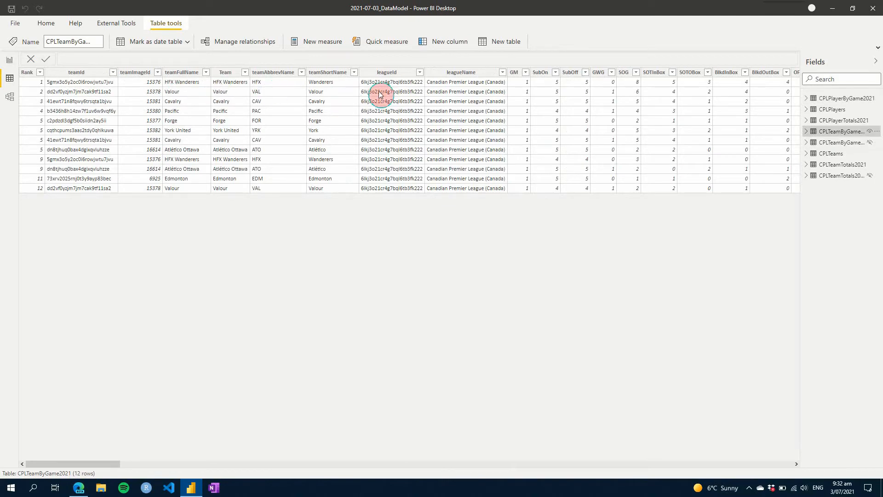
pyautogui.hscroll(15, 460, 93)
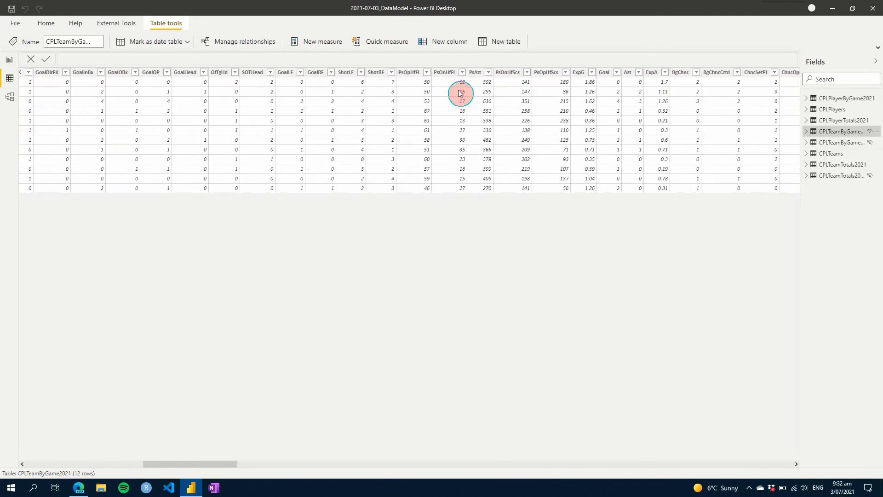
pyautogui.hscroll(20, 460, 93)
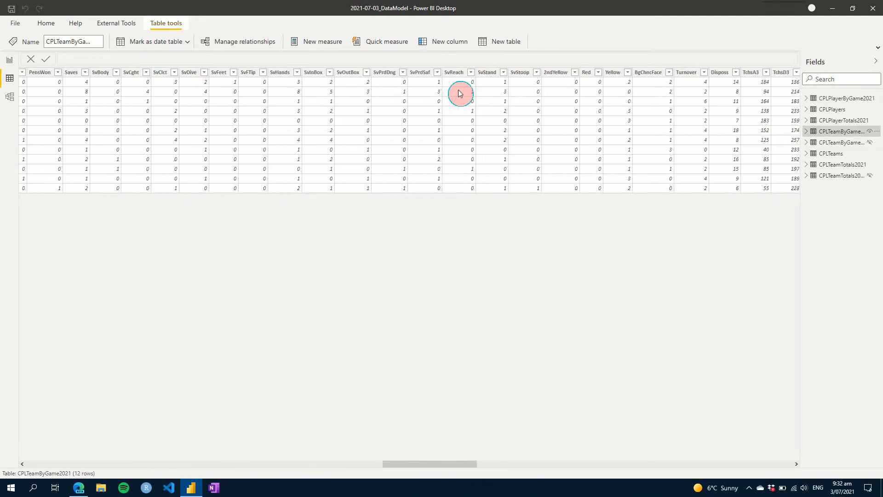
pyautogui.hscroll(20, 460, 94)
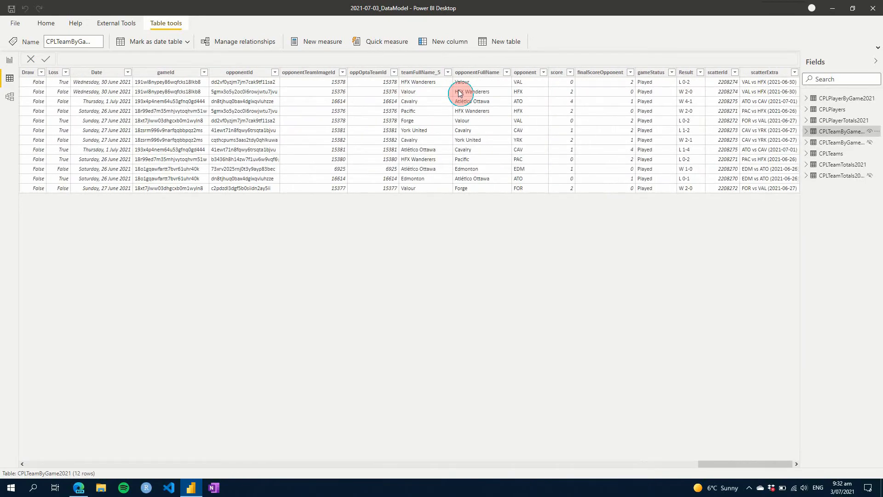
pyautogui.hscroll(-20, 459, 92)
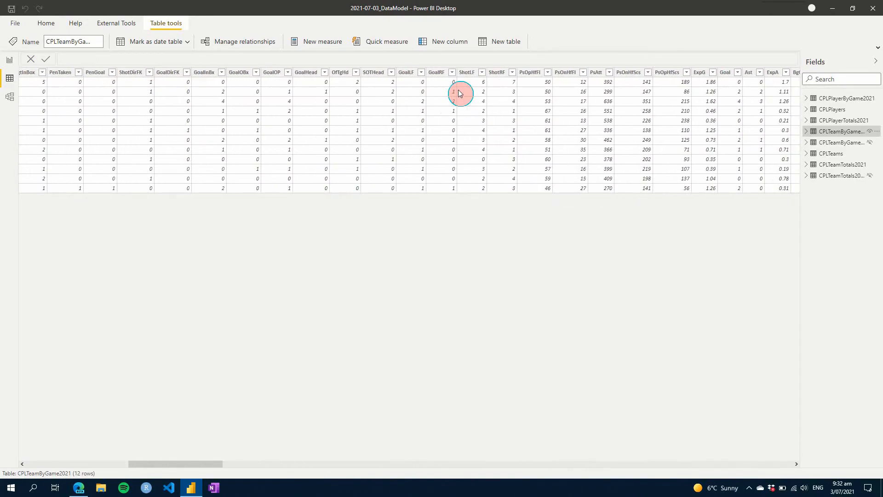
pyautogui.hscroll(-15, 459, 94)
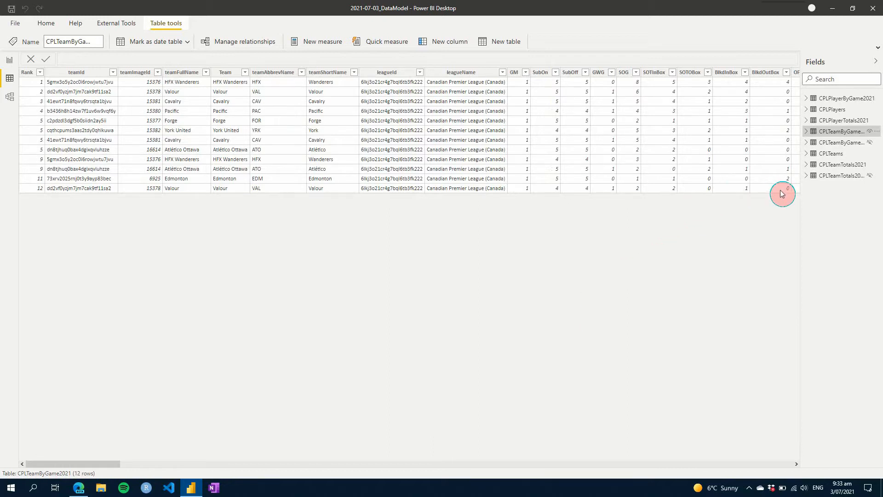
# Step: Display the hidden CPLTeamByGame2021 _Shots table and examine its teamId, shot statistics, Date and gameId columns
pyautogui.click(836, 143)
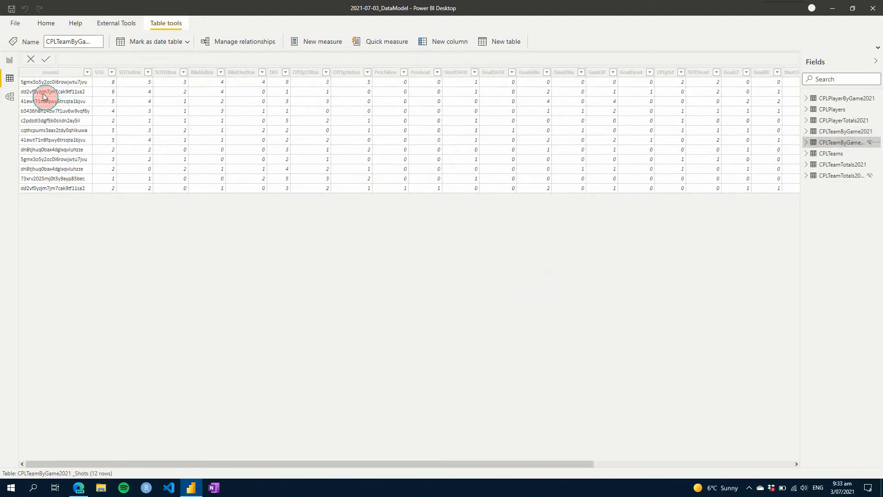
pyautogui.hscroll(5, 143, 153)
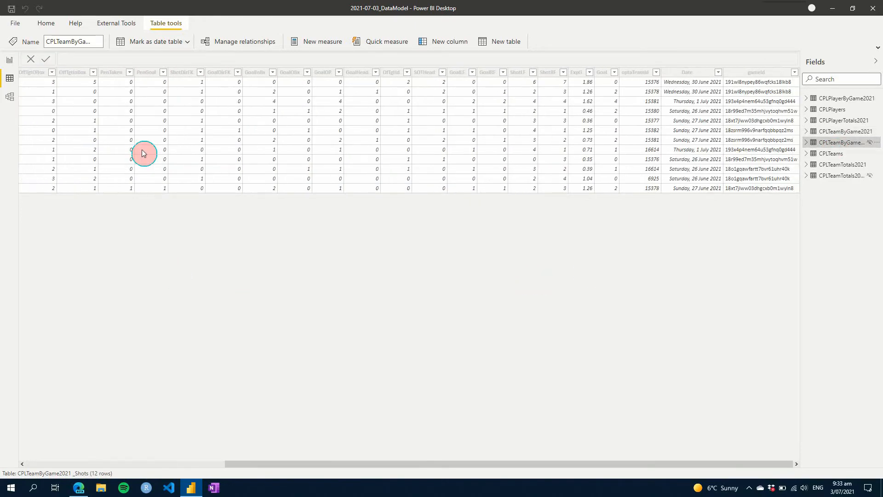
pyautogui.hscroll(-10, 143, 154)
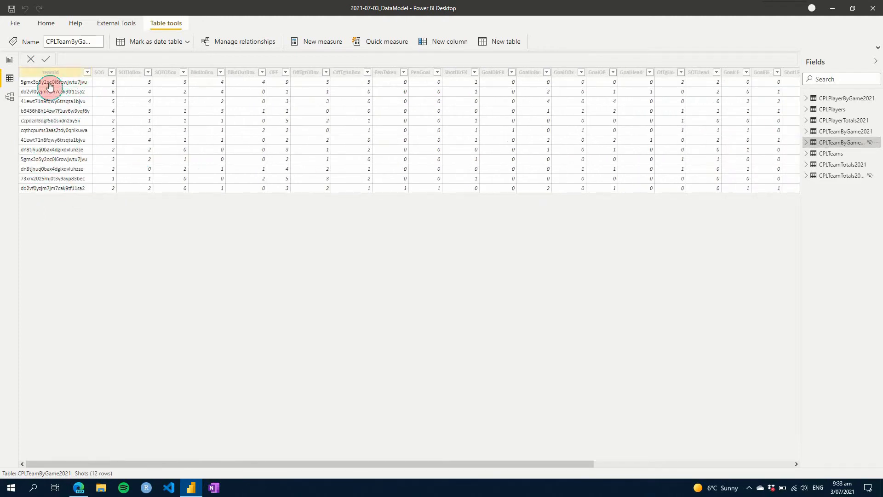
pyautogui.hscroll(5, 363, 122)
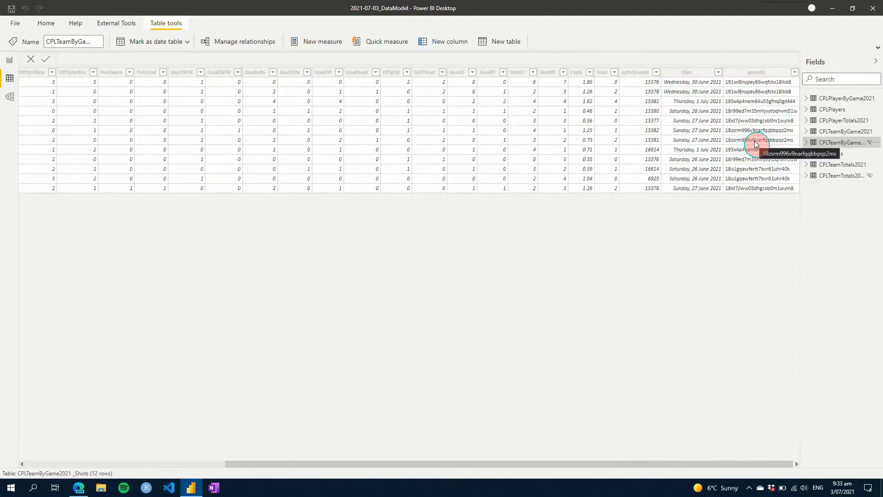
pyautogui.hscroll(-10, 376, 164)
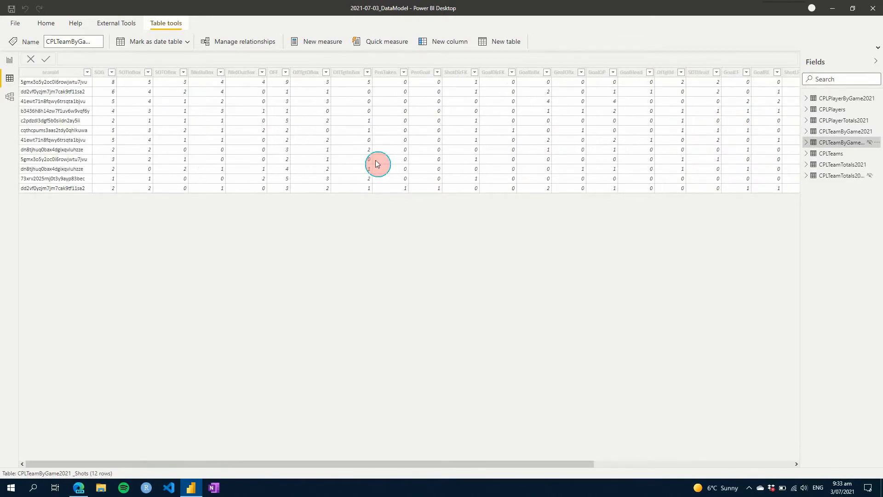
# Step: Open the Power Query Editor and display the CPLTeamByGame2021 query
pyautogui.click(842, 134)
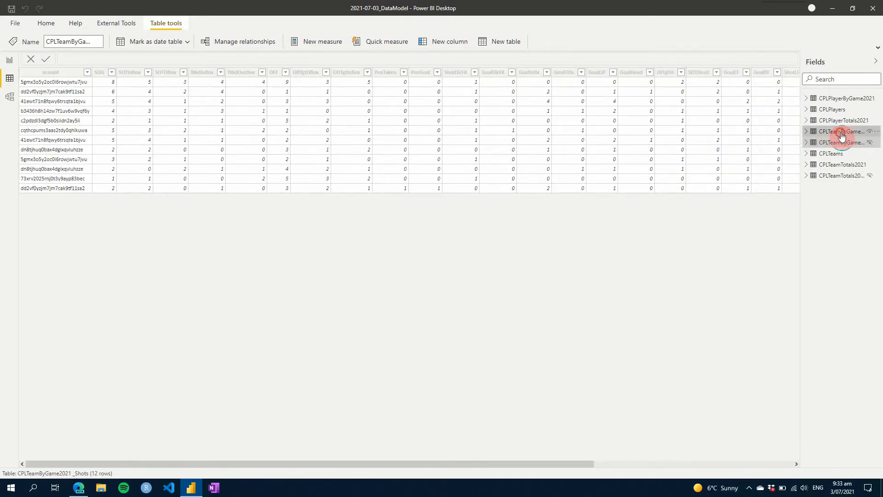
pyautogui.click(42, 23)
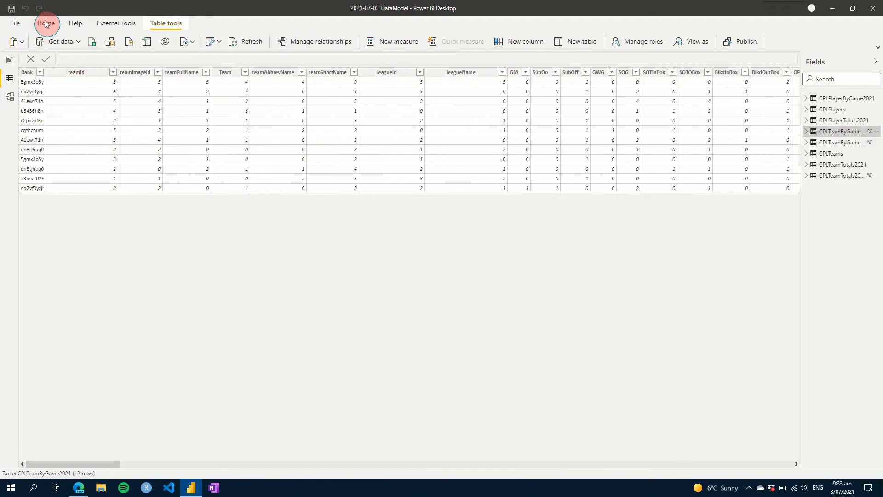
pyautogui.click(210, 42)
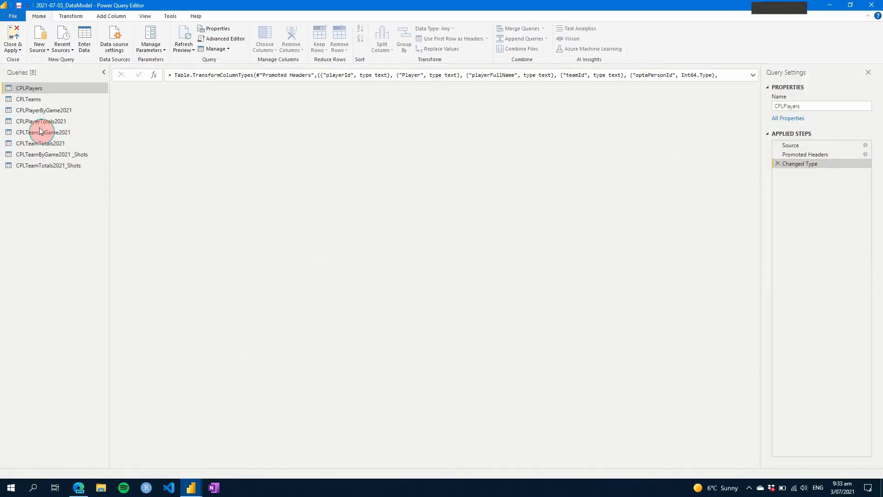
pyautogui.click(42, 136)
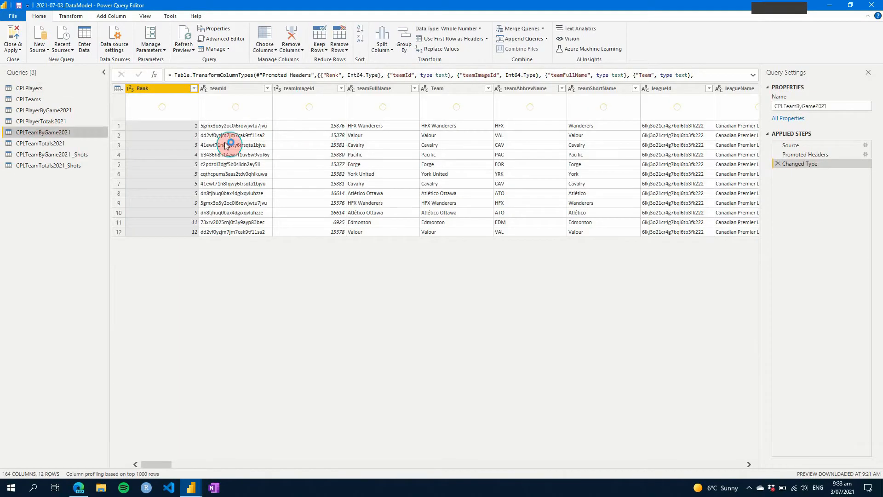
# Step: Remove the Rank, teamImageId, teamFullName, Team, teamAbbrevName, teamShortName, leagueId and leagueName columns from the CPLTeamByGame2021 query
pyautogui.click(154, 90)
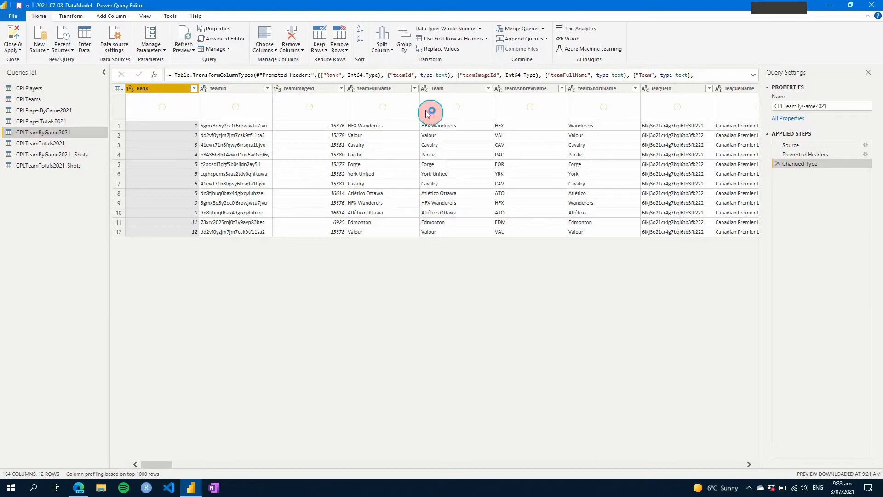
pyautogui.keyDown('ctrl'); pyautogui.click(380, 90); pyautogui.keyUp('ctrl')
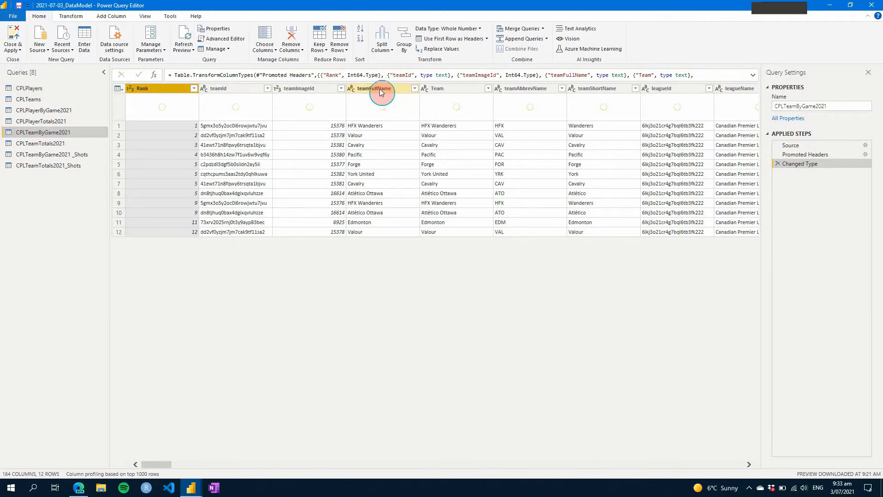
pyautogui.keyDown('ctrl'); pyautogui.click(312, 90); pyautogui.keyUp('ctrl')
pyautogui.keyDown('ctrl'); pyautogui.click(371, 90); pyautogui.keyUp('ctrl')
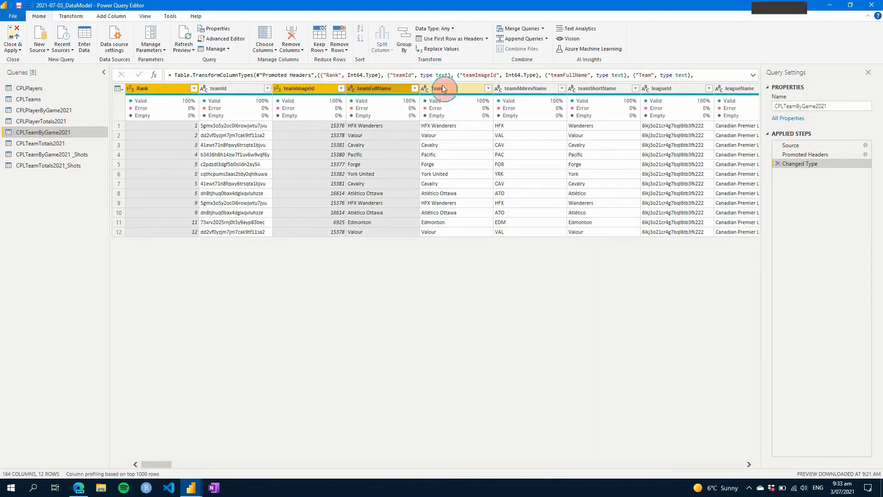
pyautogui.keyDown('ctrl'); pyautogui.click(443, 90); pyautogui.keyUp('ctrl')
pyautogui.keyDown('ctrl'); pyautogui.click(529, 90); pyautogui.keyUp('ctrl')
pyautogui.keyDown('ctrl'); pyautogui.click(592, 89); pyautogui.keyUp('ctrl')
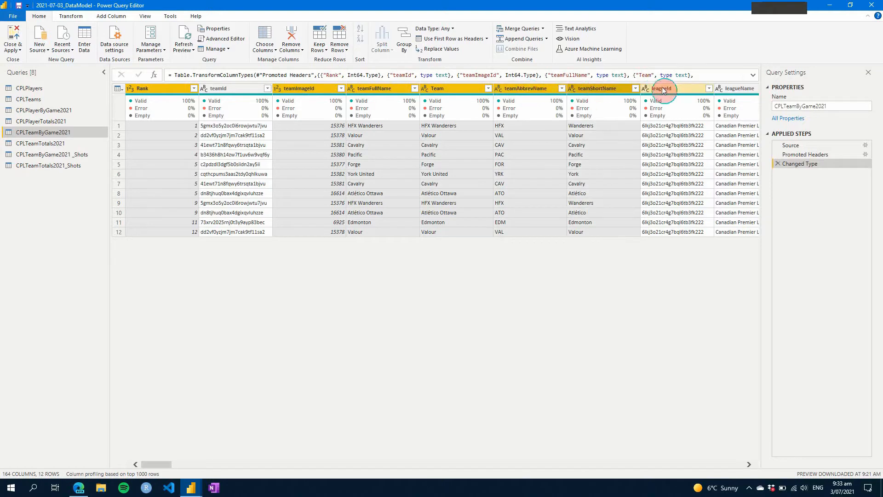
pyautogui.keyDown('ctrl'); pyautogui.click(665, 89); pyautogui.keyUp('ctrl')
pyautogui.keyDown('ctrl'); pyautogui.click(733, 90); pyautogui.keyUp('ctrl')
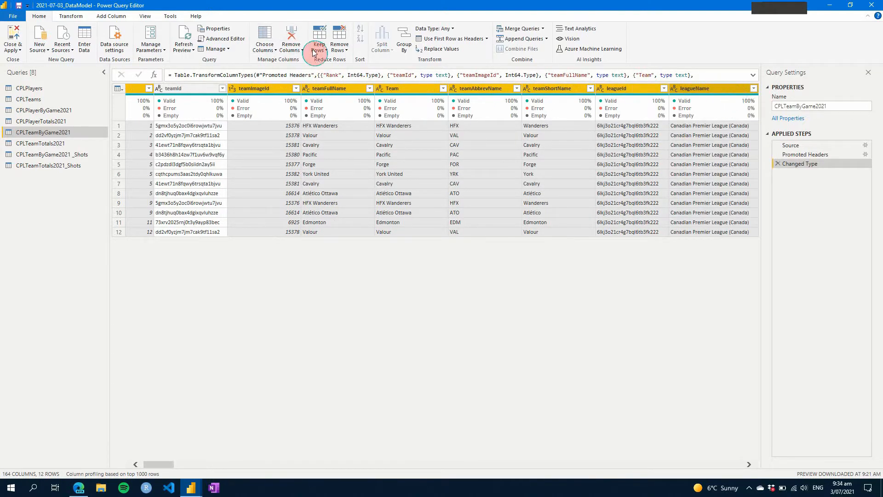
pyautogui.click(291, 33)
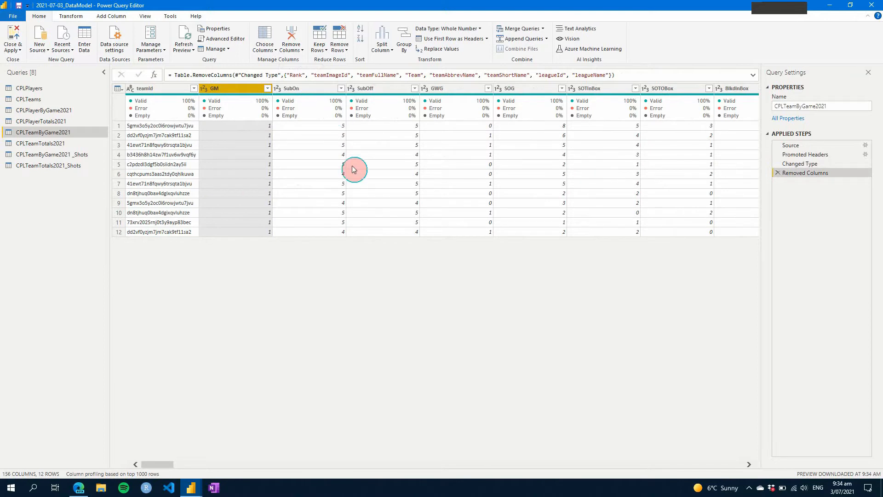
# Step: Remove the GM, SubOn, SubOff and GWG columns from the CPLTeamByGame2021 query
pyautogui.keyDown('shift'); pyautogui.click(458, 91); pyautogui.keyUp('shift')
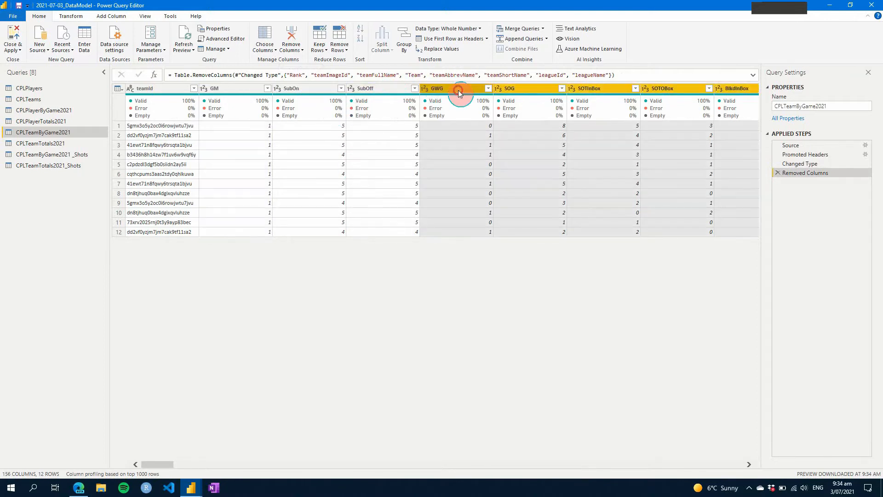
pyautogui.click(384, 89)
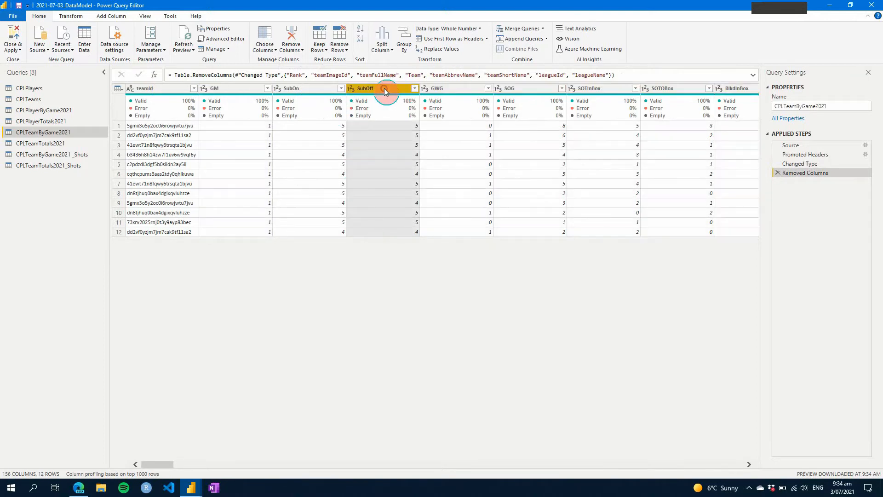
pyautogui.click(439, 91)
pyautogui.keyDown('shift'); pyautogui.click(204, 89); pyautogui.keyUp('shift')
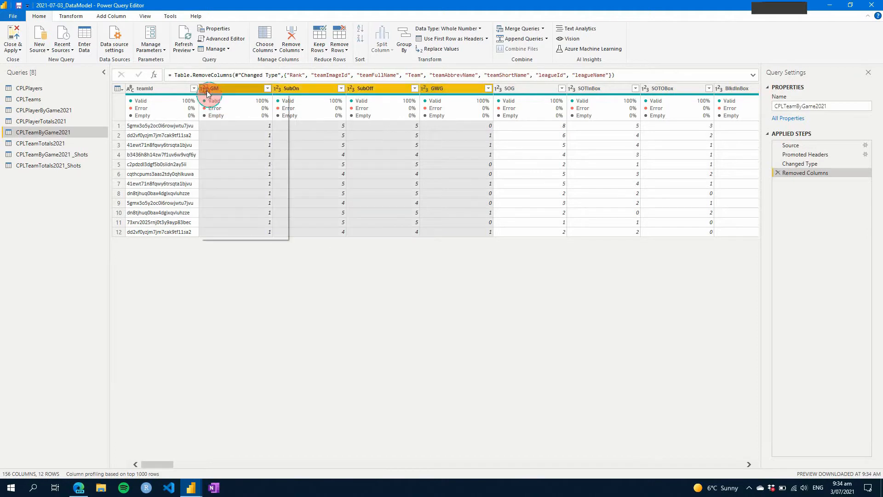
pyautogui.click(289, 37)
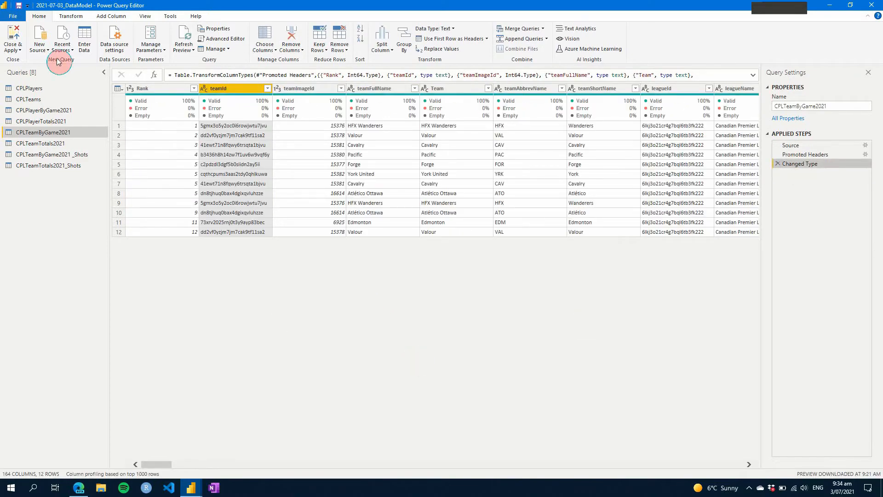
# Step: Close and apply the Power Query Editor and display the CPLTeamByGame2021 table's data
pyautogui.click(19, 35)
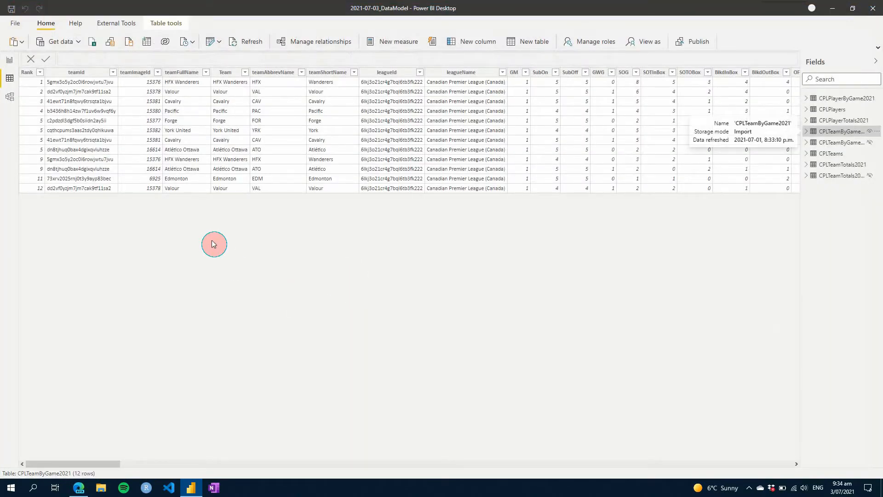
pyautogui.click(8, 98)
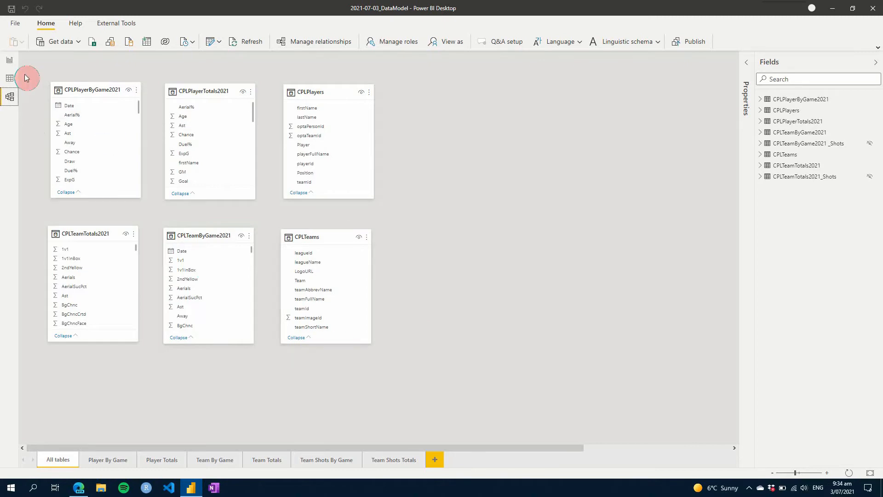
pyautogui.click(10, 79)
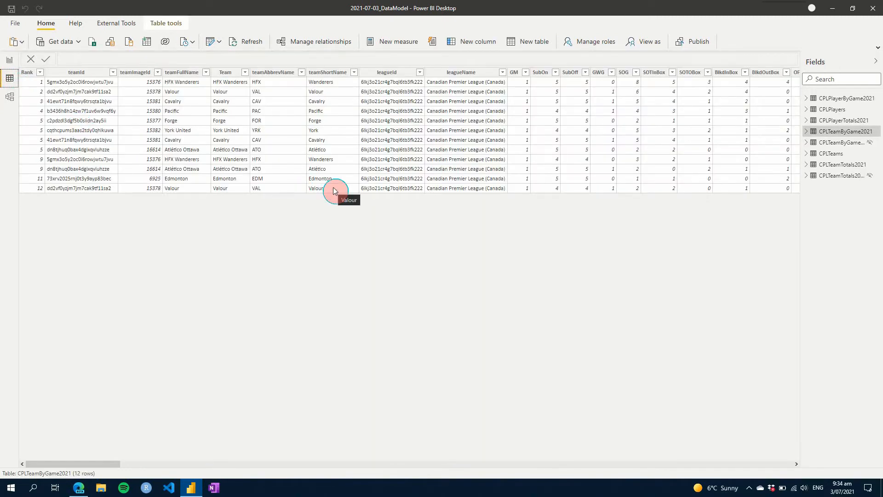
pyautogui.hscroll(3, 335, 191)
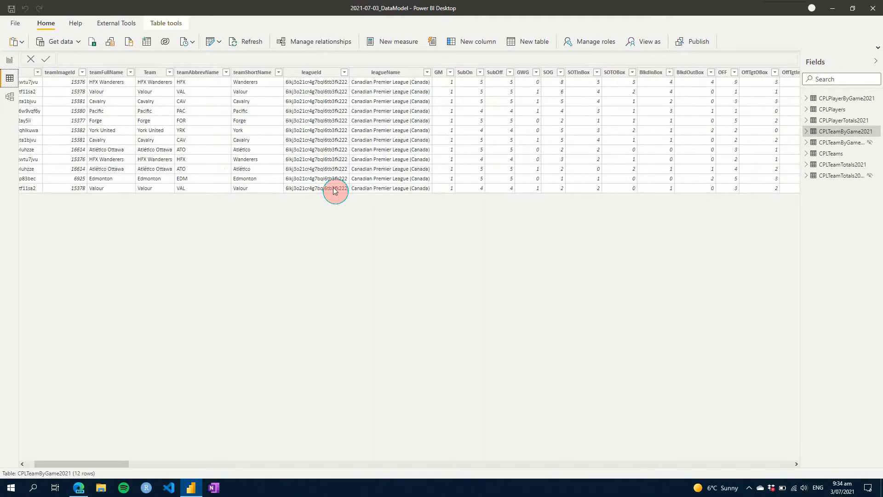
# Step: Display the CPLPlayerByGame2021 table's data and examine its columns from the player identifiers to the match results
pyautogui.click(852, 98)
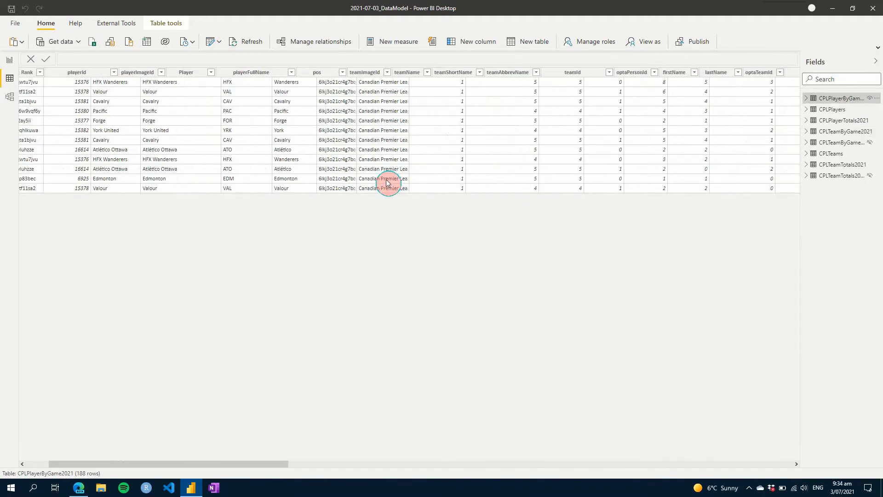
pyautogui.hscroll(10, 387, 182)
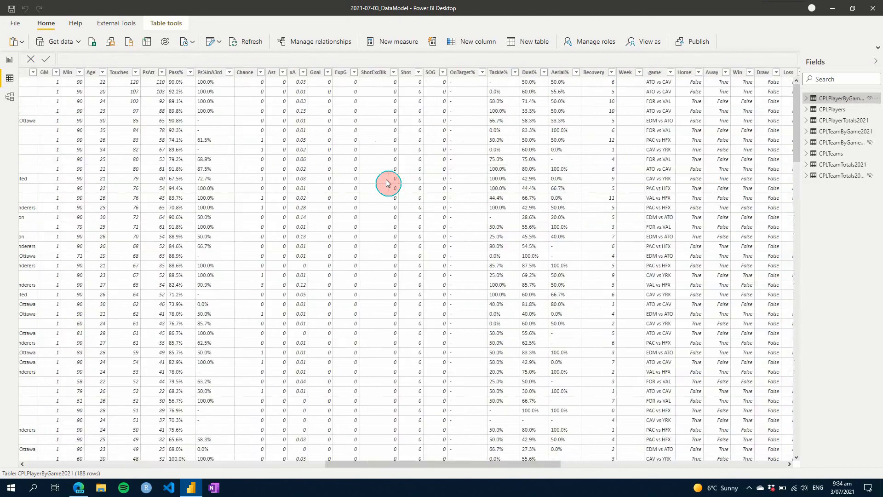
pyautogui.hscroll(-10, 387, 183)
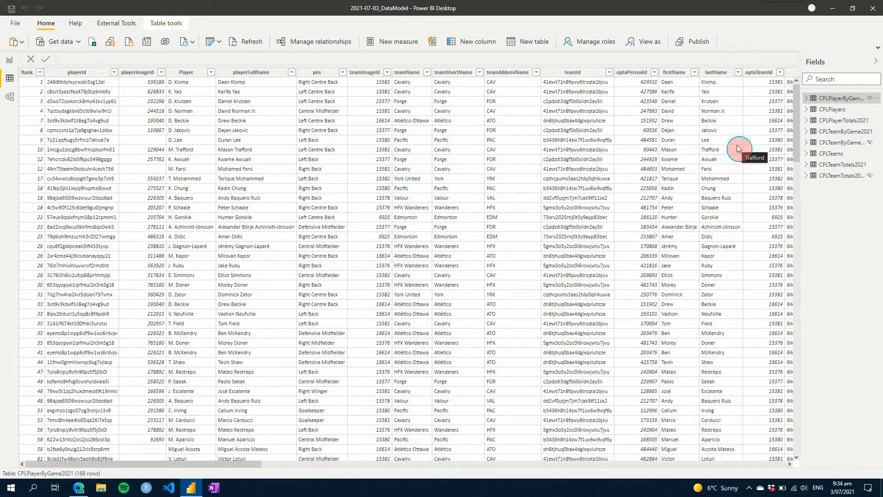
# Step: Compare the data of the CPLPlayers and CPLPlayerByGame2021 tables and display the CPLTeams table's data
pyautogui.click(844, 112)
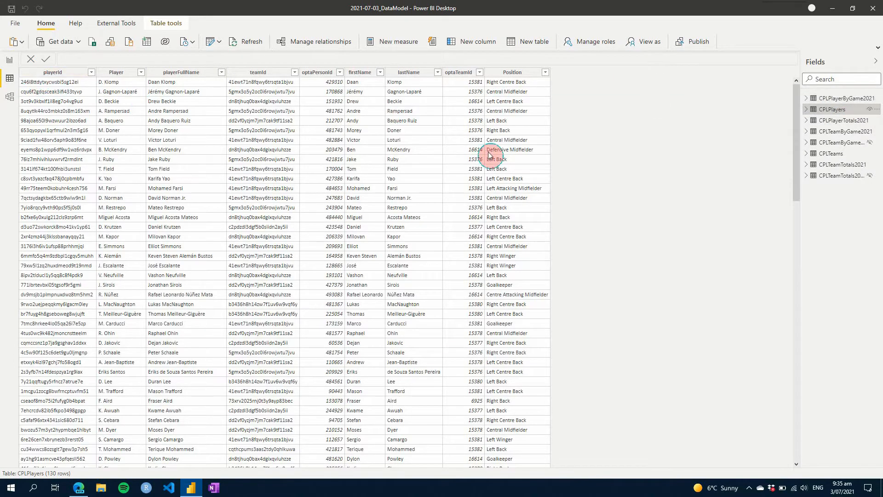
pyautogui.click(844, 98)
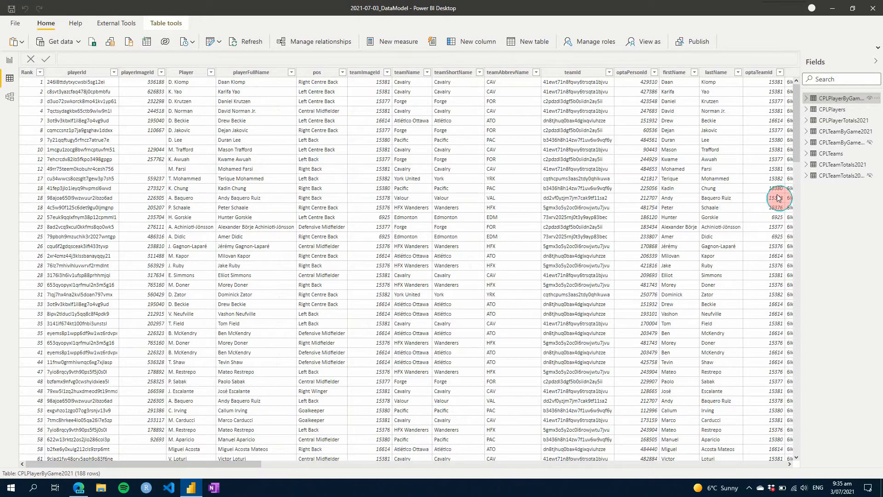
pyautogui.click(832, 156)
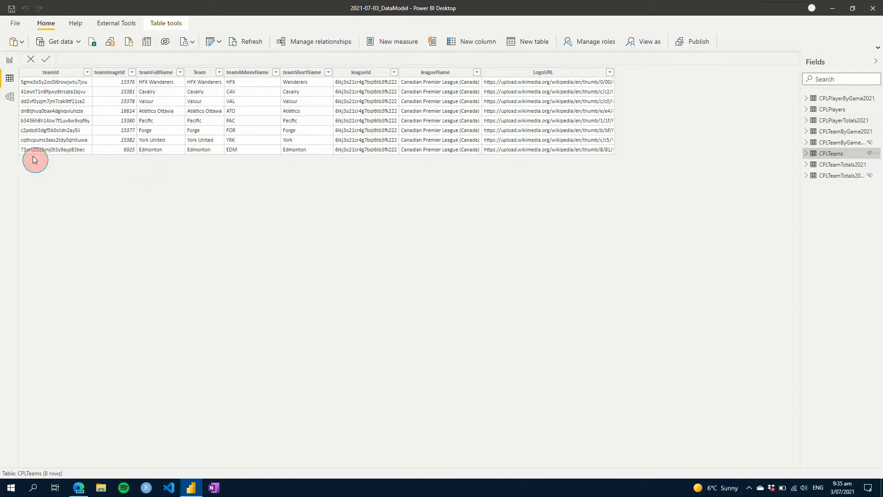
# Step: Open the Team By Game layout of the data model and move the CPLTeamByGame2021 table up beside CPLTeams
pyautogui.click(8, 102)
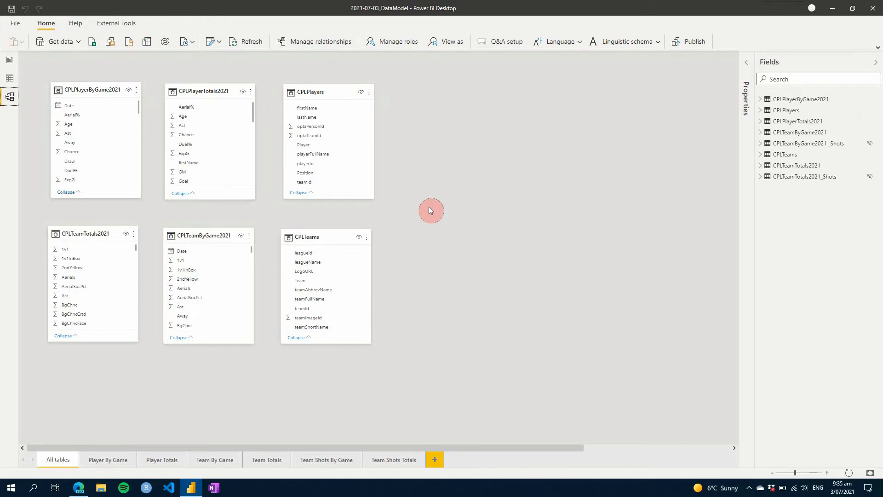
pyautogui.click(213, 462)
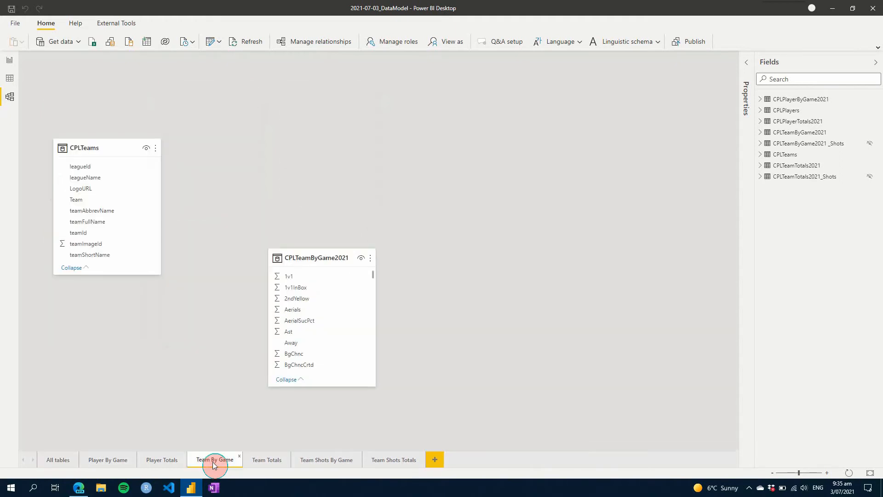
pyautogui.click(322, 259)
pyautogui.moveTo(325, 260); pyautogui.dragTo(342, 181)
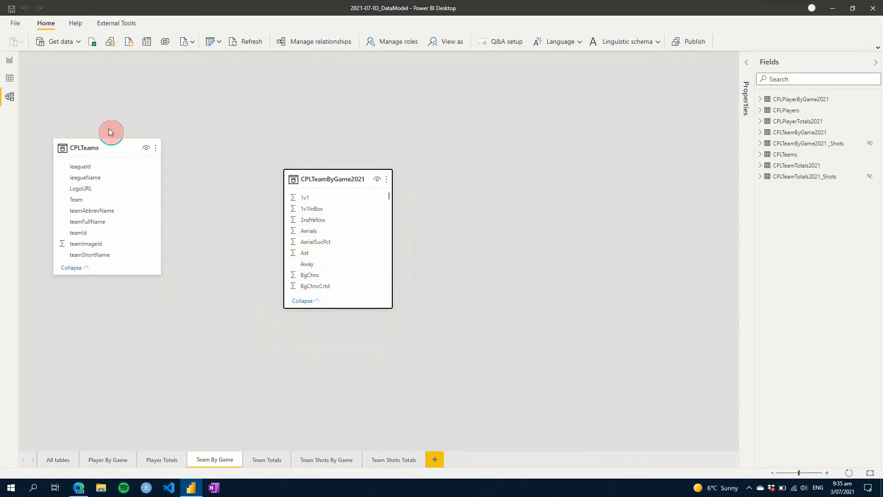
# Step: Create a relationship from the teamId field of CPLTeams to the teamId field of CPLTeamByGame2021
pyautogui.scroll(-5, 359, 244)
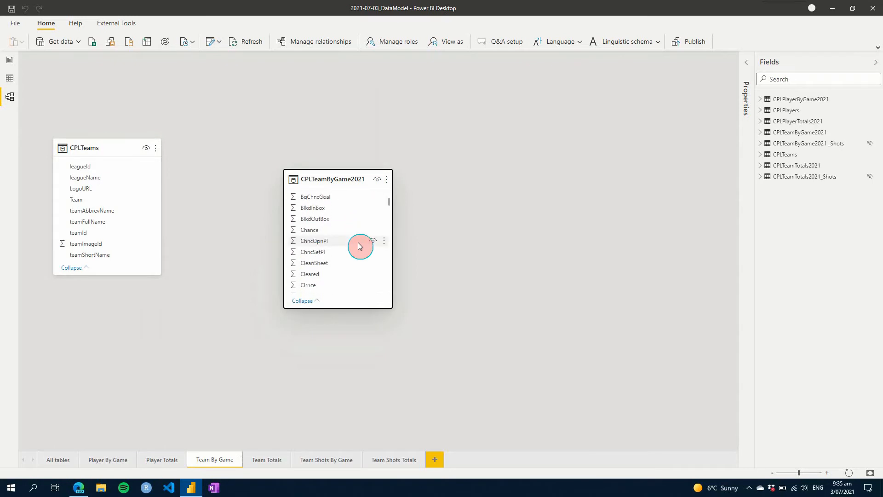
pyautogui.scroll(-5, 359, 246)
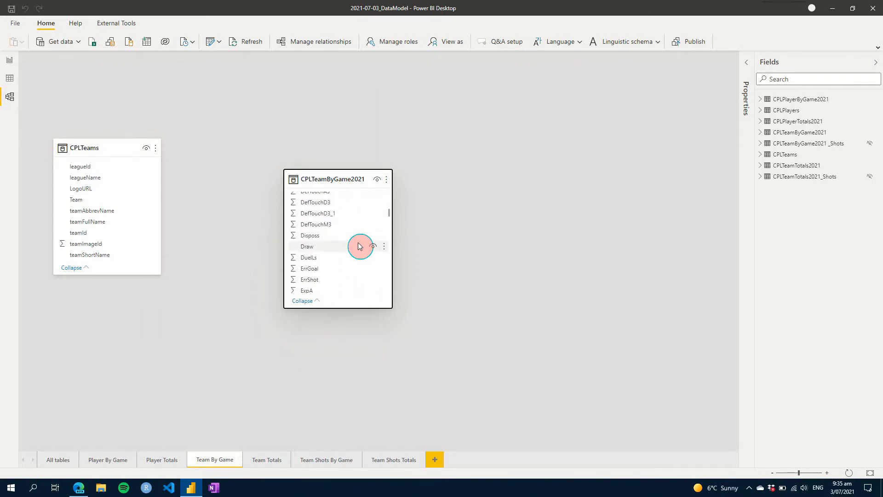
pyautogui.scroll(-3, 359, 246)
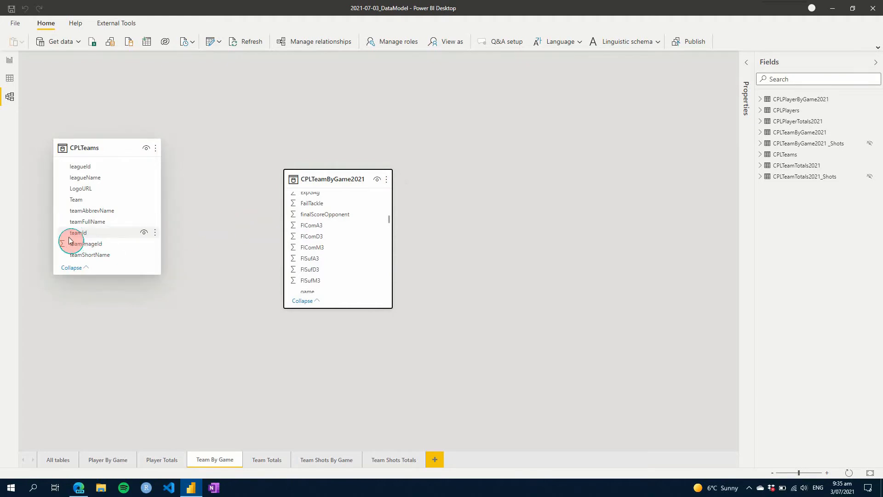
pyautogui.scroll(-3, 345, 270)
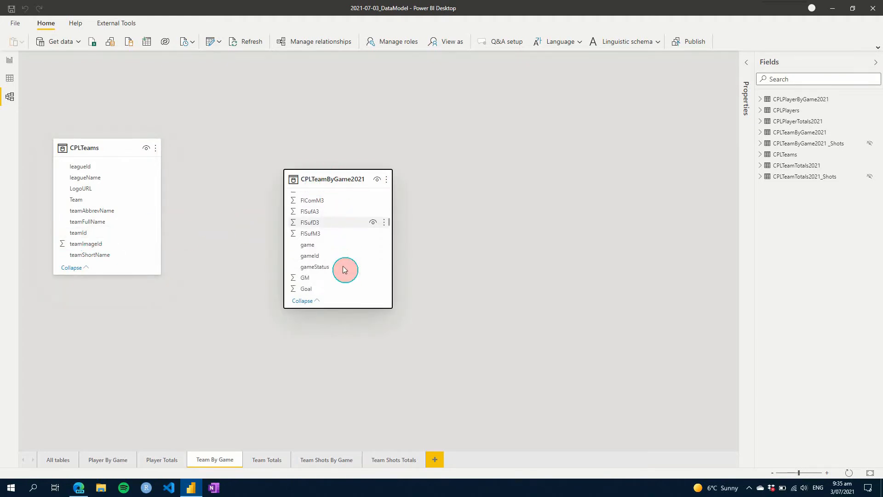
pyautogui.scroll(-10, 345, 270)
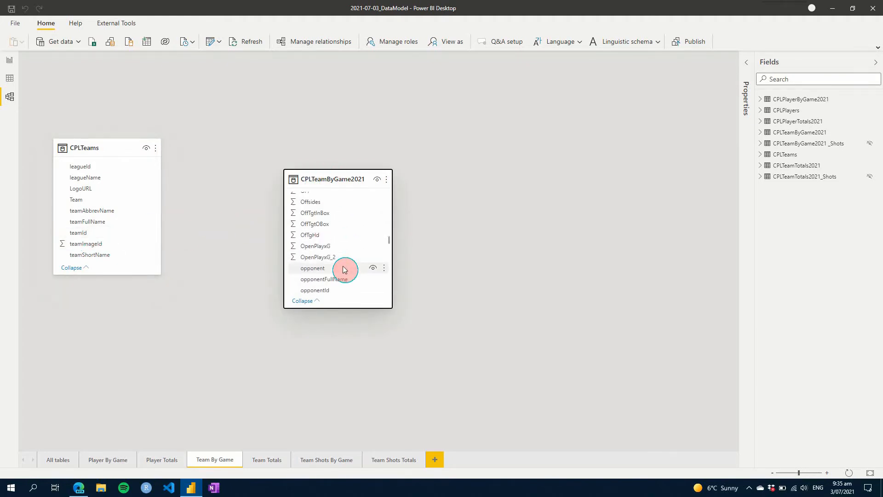
pyautogui.scroll(-5, 345, 270)
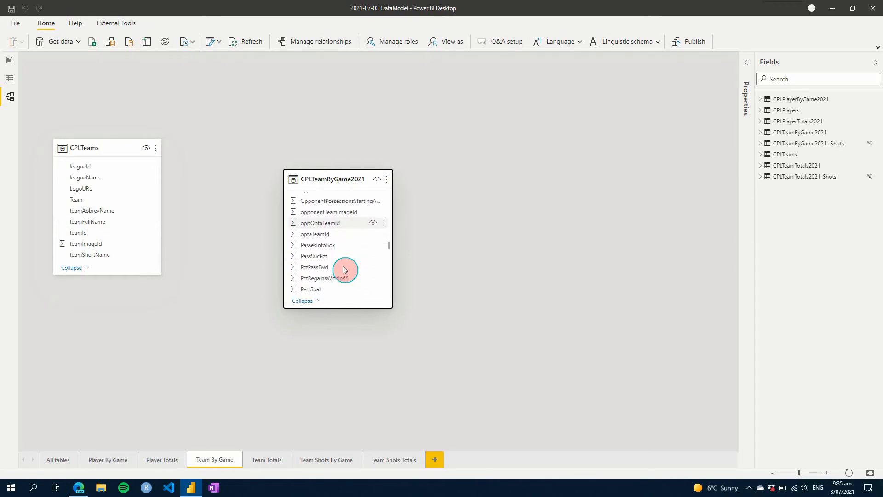
pyautogui.scroll(-1, 345, 270)
pyautogui.scroll(-8, 345, 270)
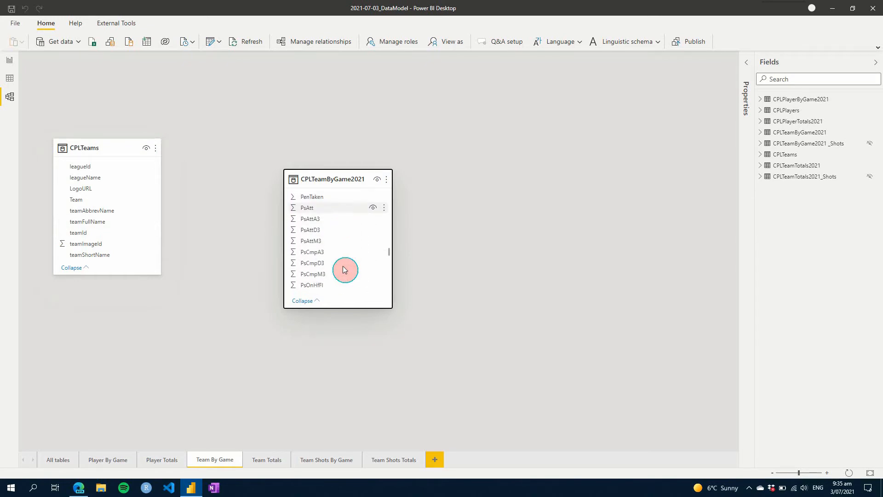
pyautogui.scroll(-8, 345, 270)
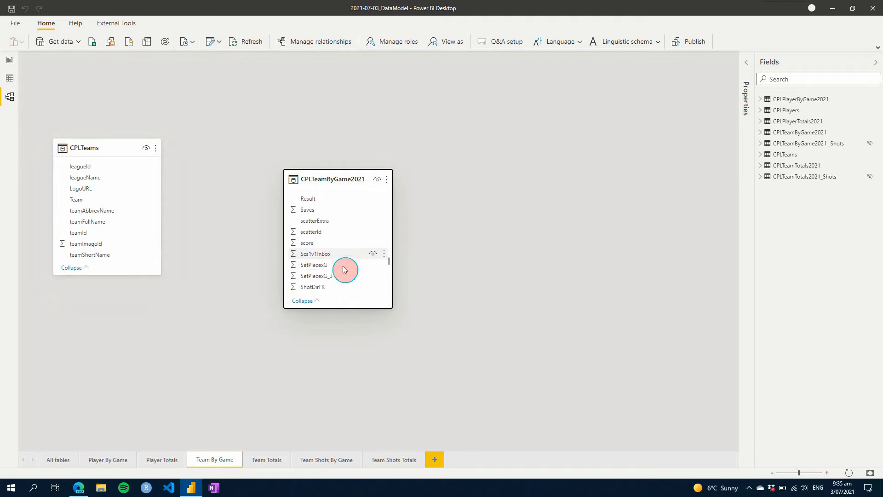
pyautogui.scroll(-8, 345, 270)
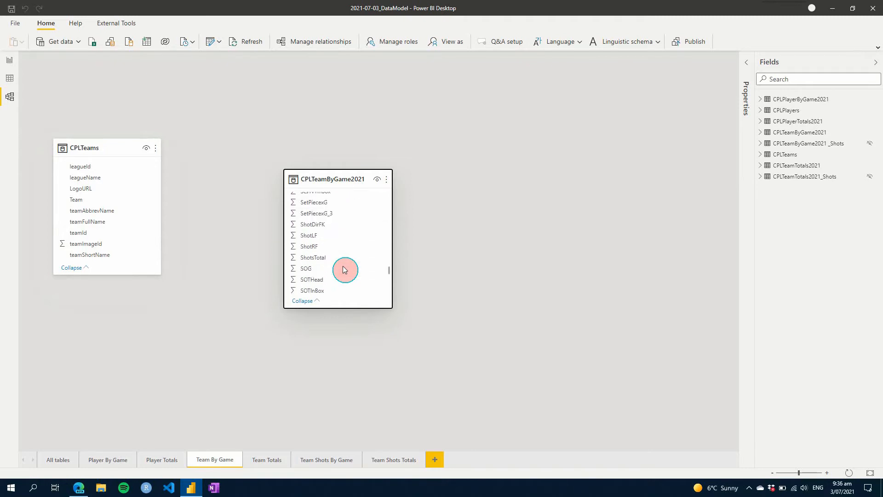
pyautogui.scroll(-6, 345, 270)
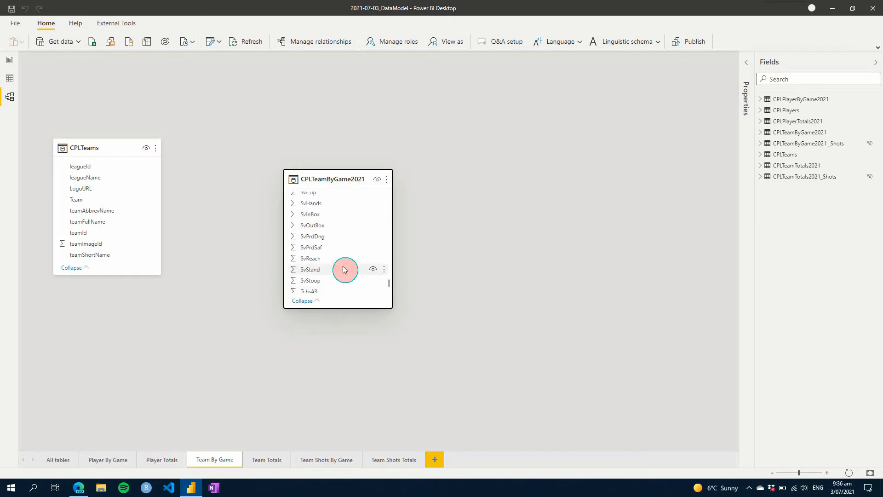
pyautogui.scroll(-5, 345, 270)
pyautogui.scroll(-8, 345, 270)
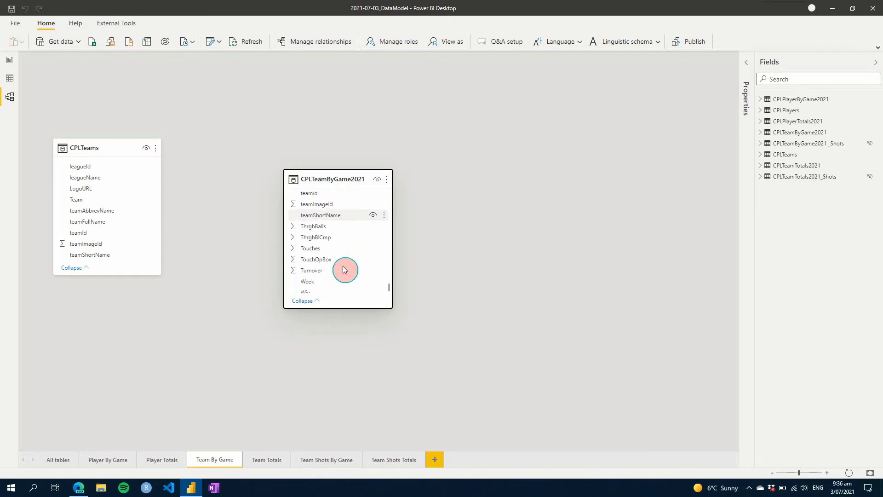
pyautogui.click(314, 194)
pyautogui.scroll(2, 335, 236)
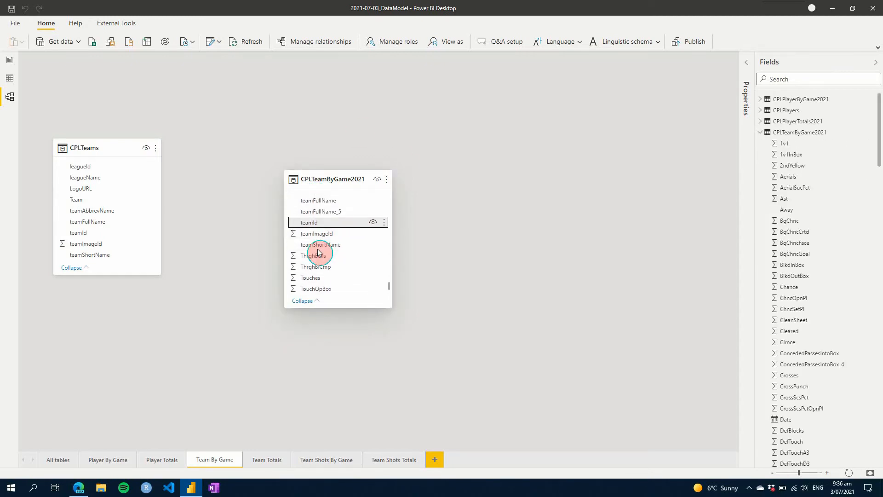
pyautogui.click(86, 234)
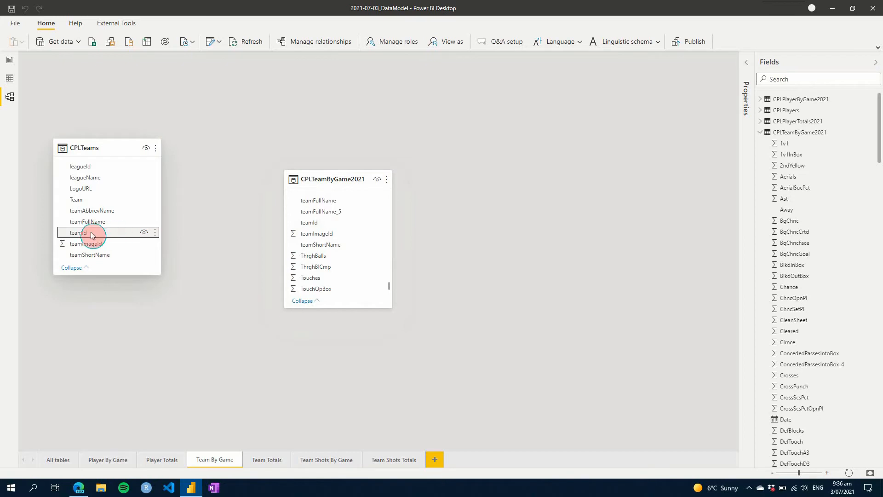
pyautogui.moveTo(81, 235); pyautogui.dragTo(326, 225)
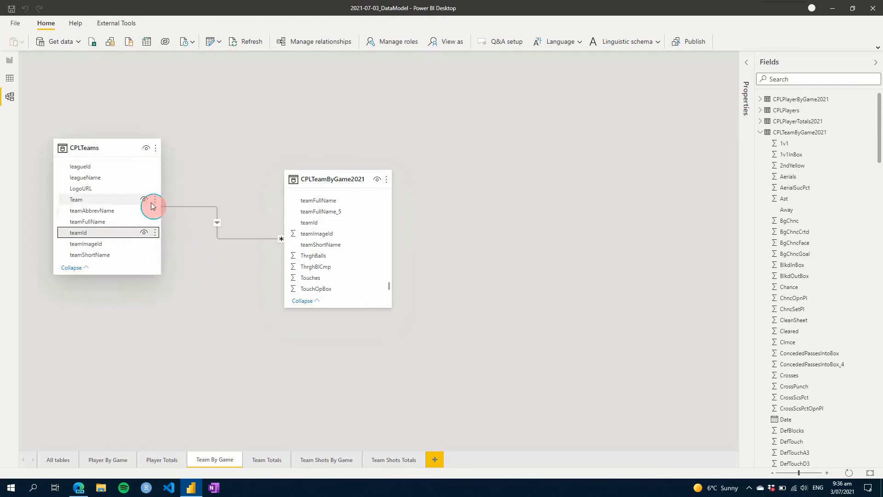
# Step: Examine the cardinality and filter direction of the relationship between CPLTeams and CPLTeamByGame2021
pyautogui.click(219, 236)
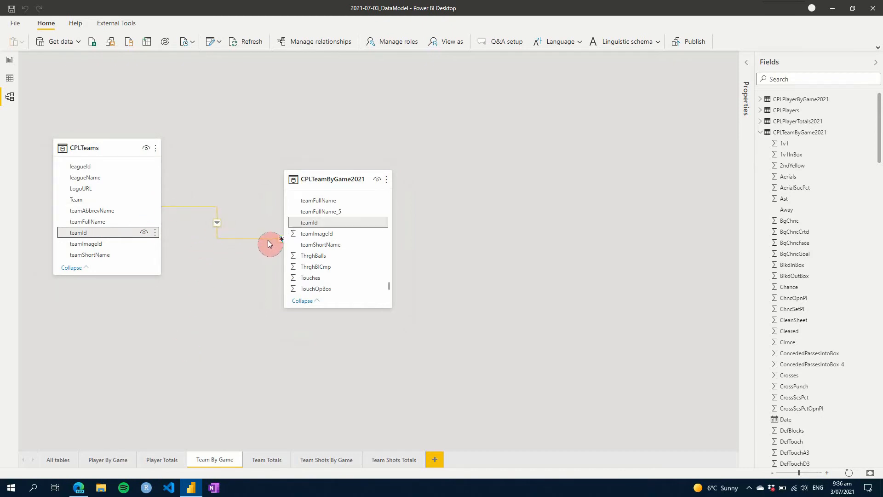
pyautogui.click(217, 431)
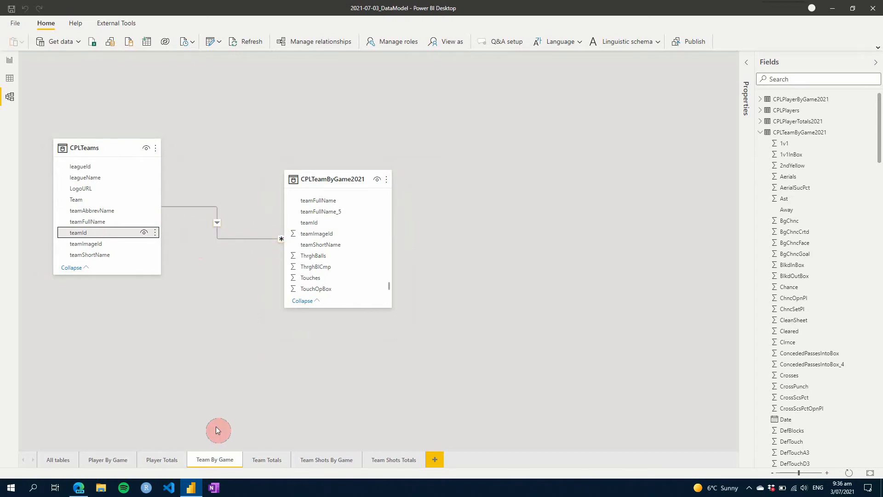
pyautogui.click(218, 226)
# Step: Return to the report page, list the CPLTeams table's fields and show the available visualization types
pyautogui.click(11, 61)
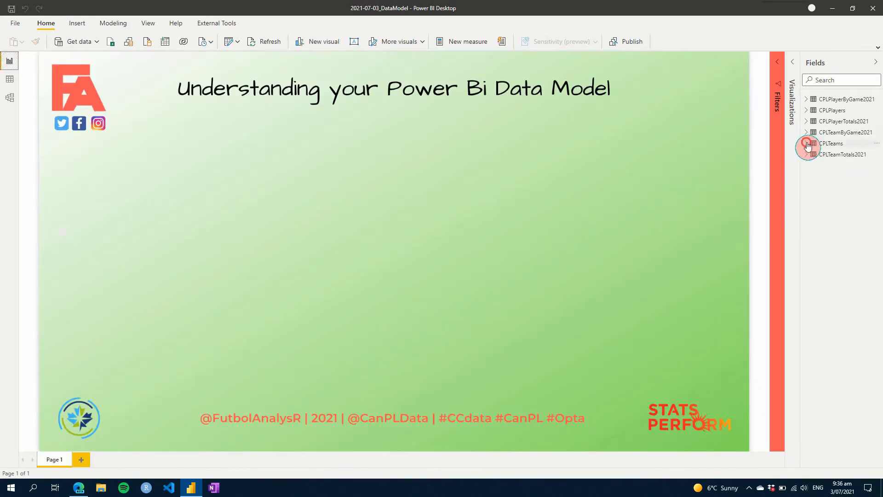
pyautogui.click(807, 144)
pyautogui.click(792, 61)
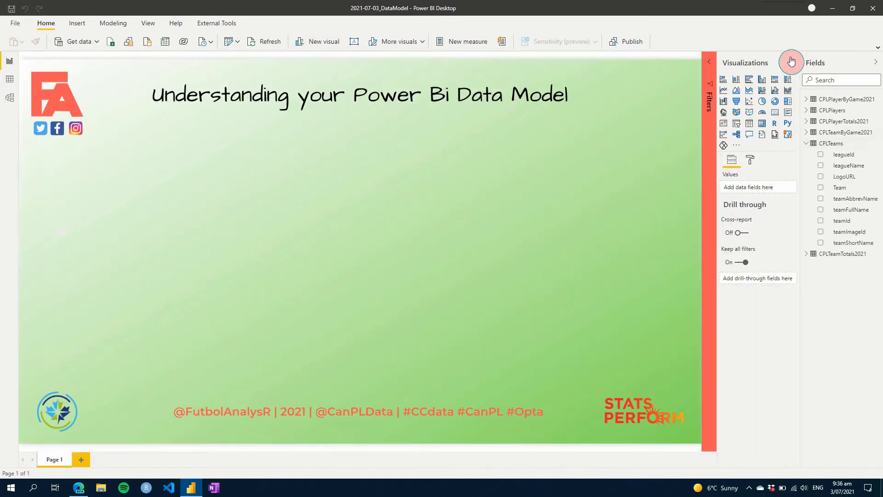
# Step: Add a clustered bar chart with Team from CPLTeams on its axis, and enlarge and centre it on the report page
pyautogui.click(748, 81)
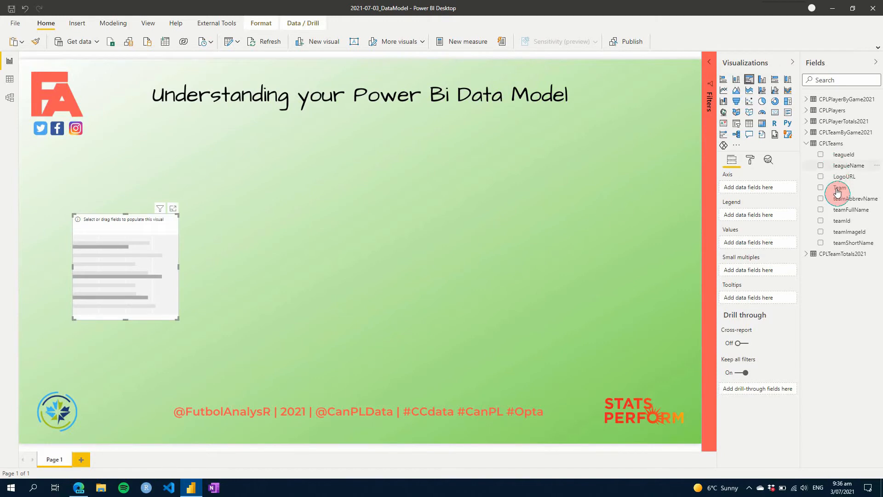
pyautogui.click(820, 188)
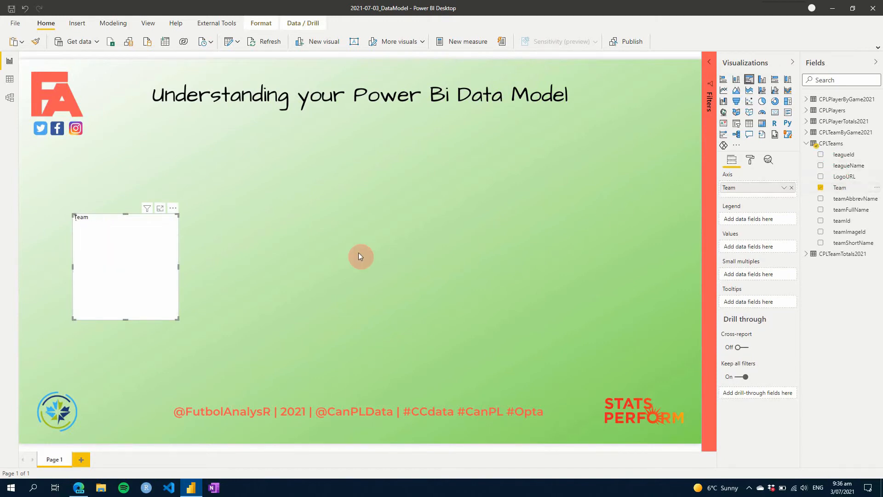
pyautogui.moveTo(129, 252); pyautogui.dragTo(358, 175)
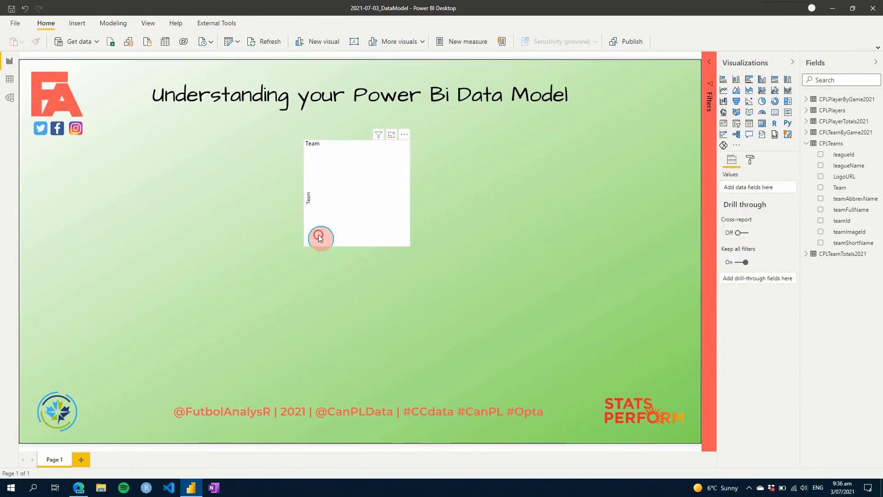
pyautogui.moveTo(304, 246); pyautogui.dragTo(233, 364)
pyautogui.moveTo(312, 288); pyautogui.dragTo(352, 280)
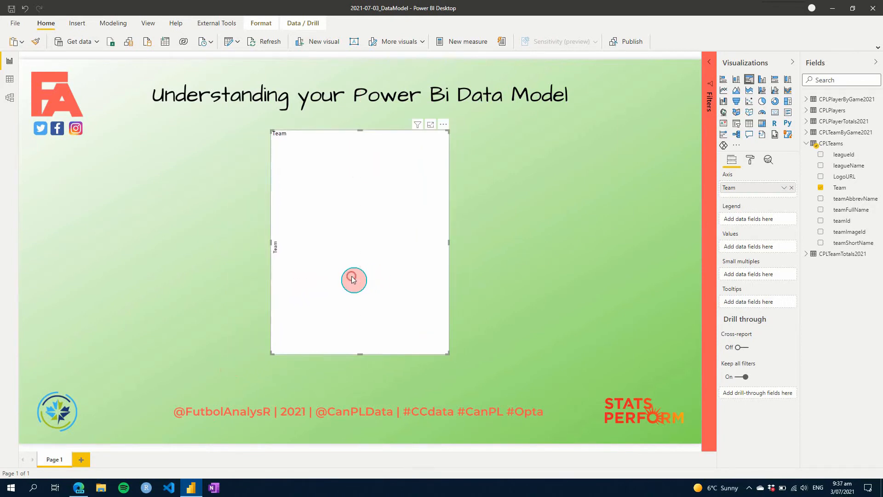
# Step: Add the ShotsTotal field of CPLTeamByGame2021 to the bar chart's values
pyautogui.click(808, 141)
pyautogui.click(806, 132)
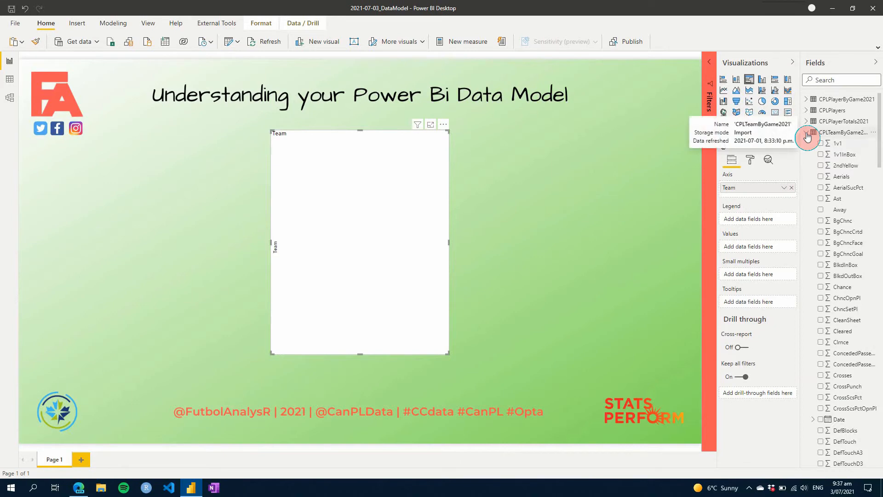
pyautogui.click(10, 97)
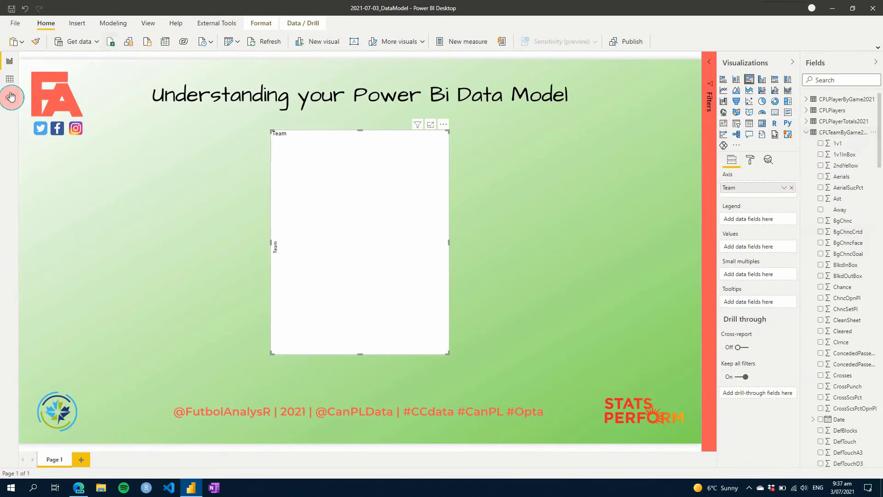
pyautogui.click(11, 55)
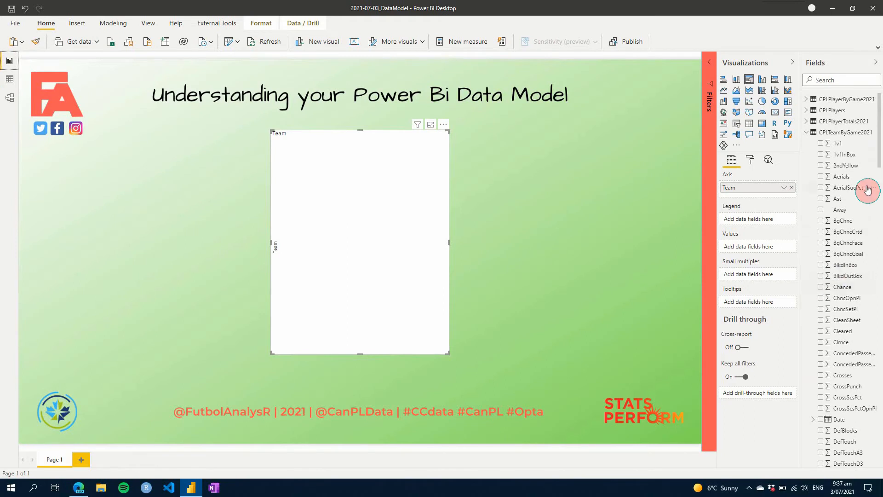
pyautogui.scroll(-10, 863, 349)
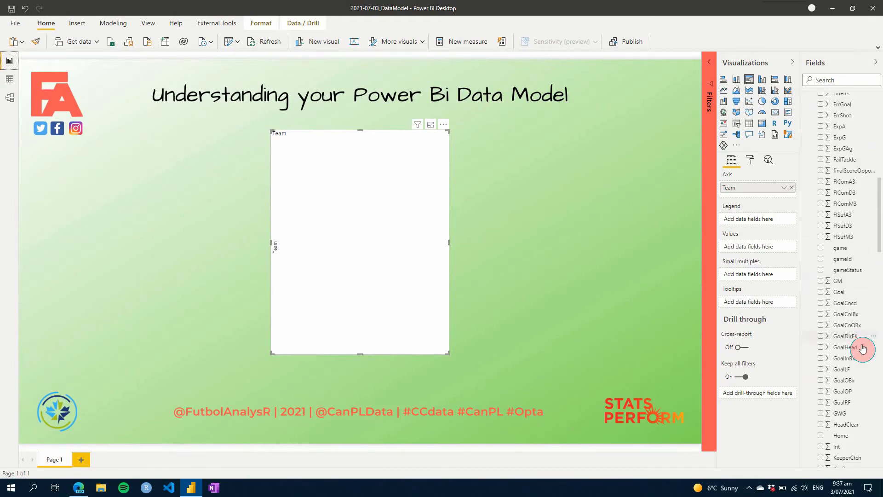
pyautogui.scroll(-12, 863, 348)
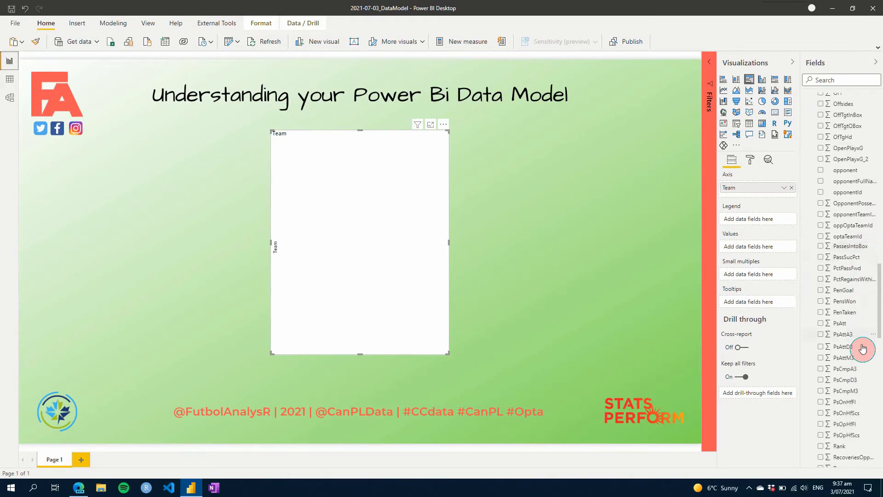
pyautogui.scroll(-10, 863, 348)
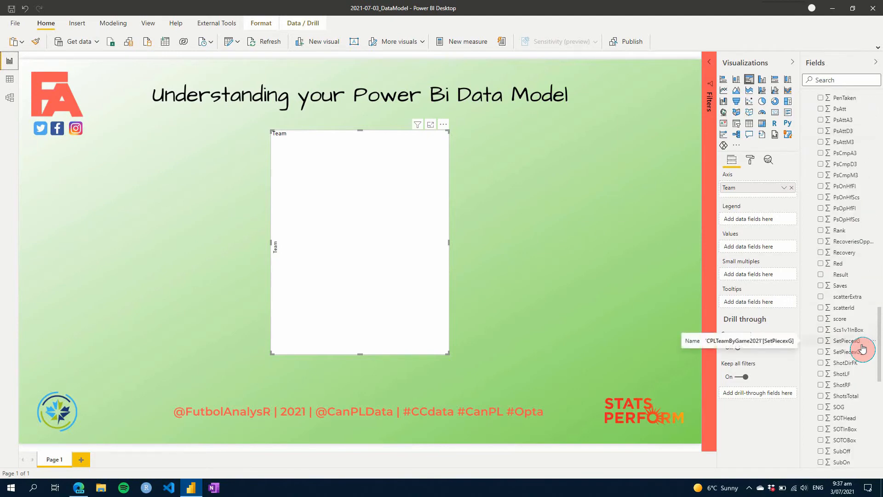
pyautogui.scroll(-2, 863, 350)
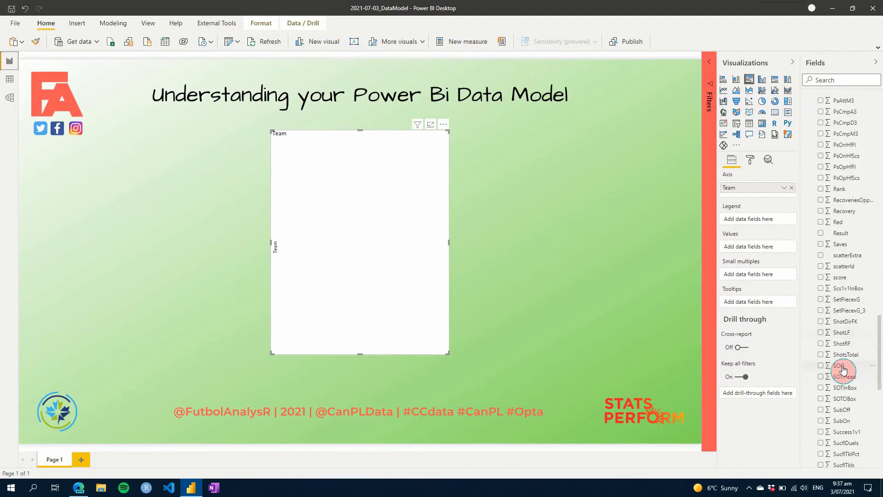
pyautogui.moveTo(842, 370); pyautogui.dragTo(759, 247)
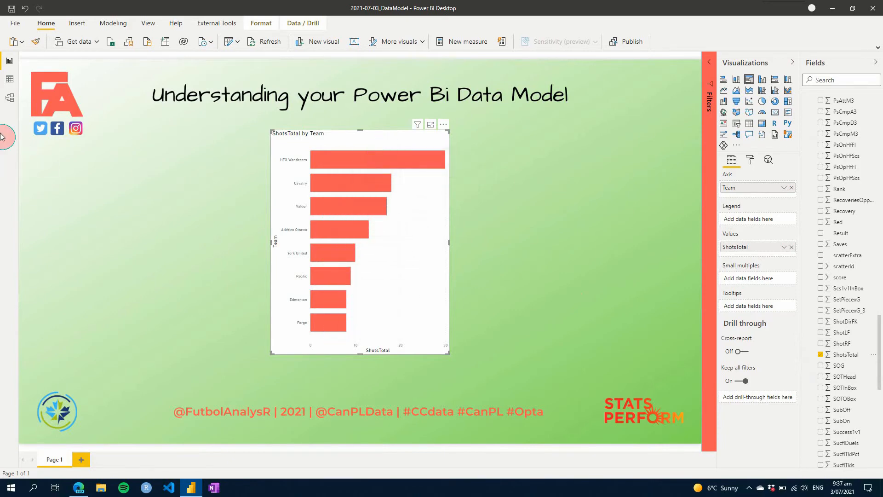
# Step: Delete the relationship between CPLTeams and CPLTeamByGame2021 and check its effect on the bar chart on the report page
pyautogui.click(14, 106)
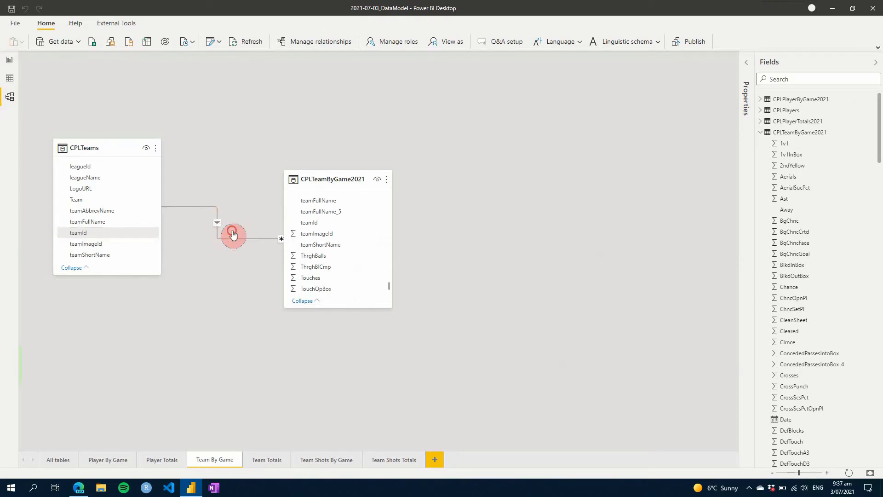
pyautogui.press('Delete')
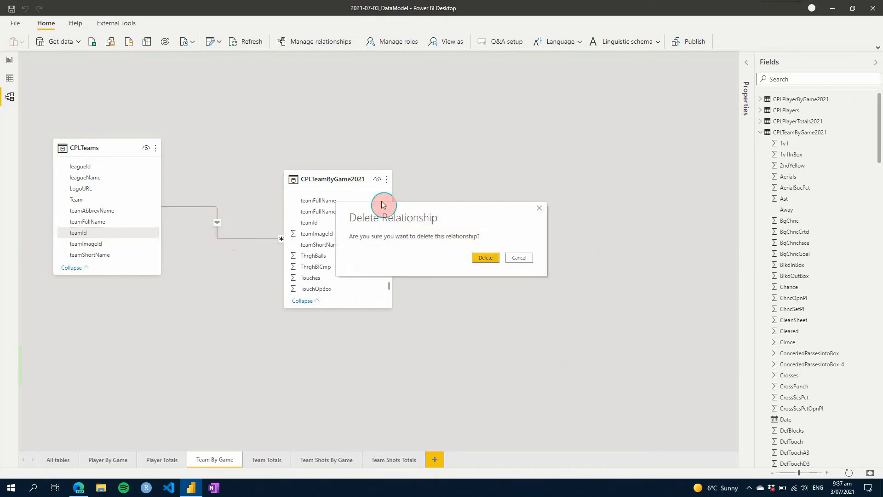
pyautogui.click(476, 258)
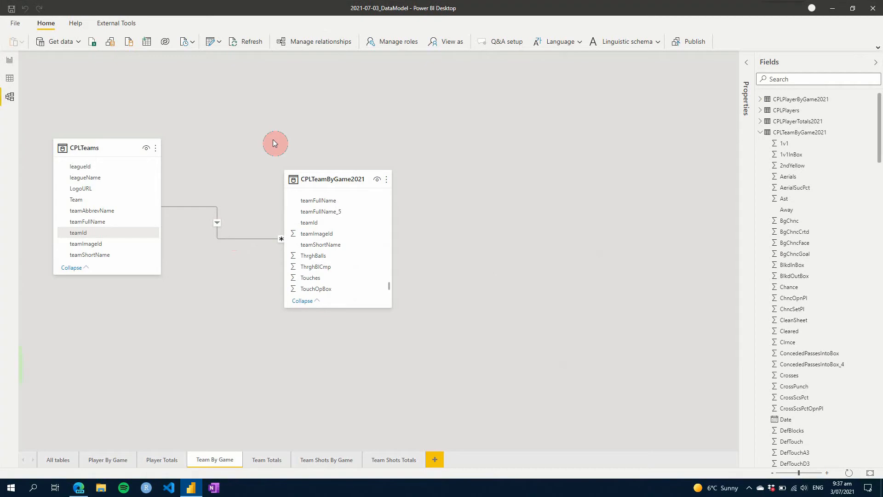
pyautogui.click(9, 61)
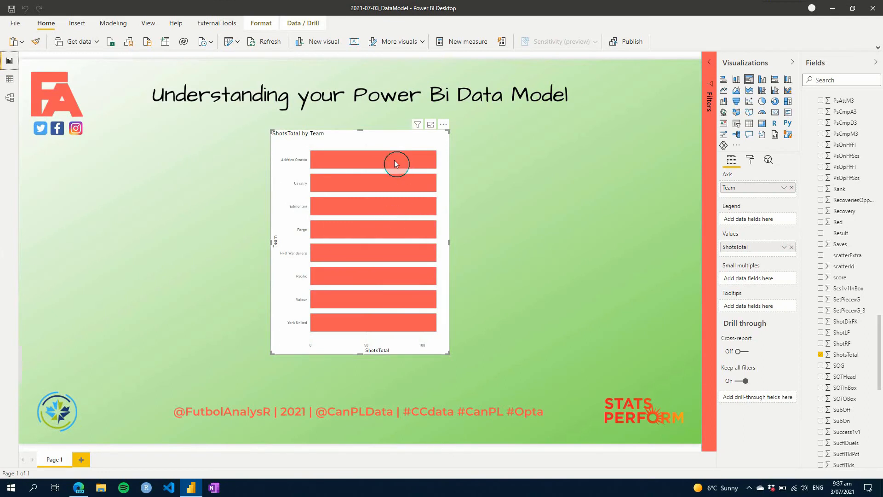
pyautogui.moveTo(396, 164)
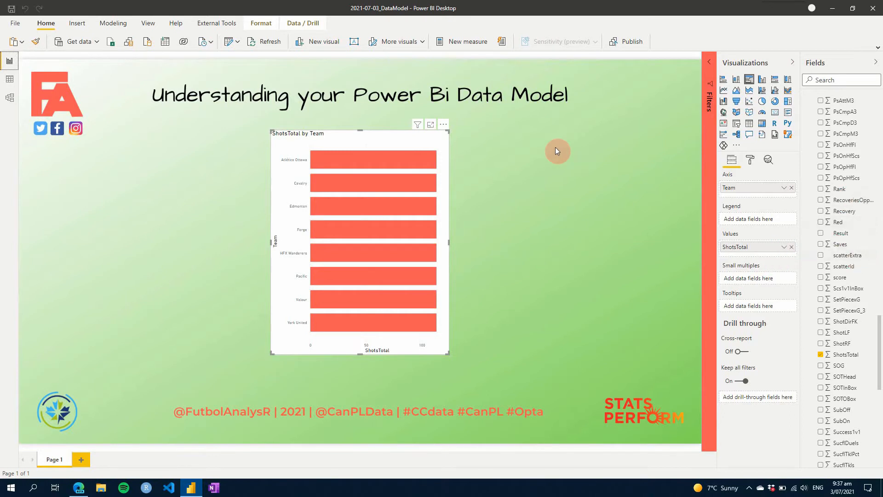
# Step: Recreate the relationship from teamId of CPLTeams to teamId of CPLTeamByGame2021 in the Team By Game layout
pyautogui.click(10, 98)
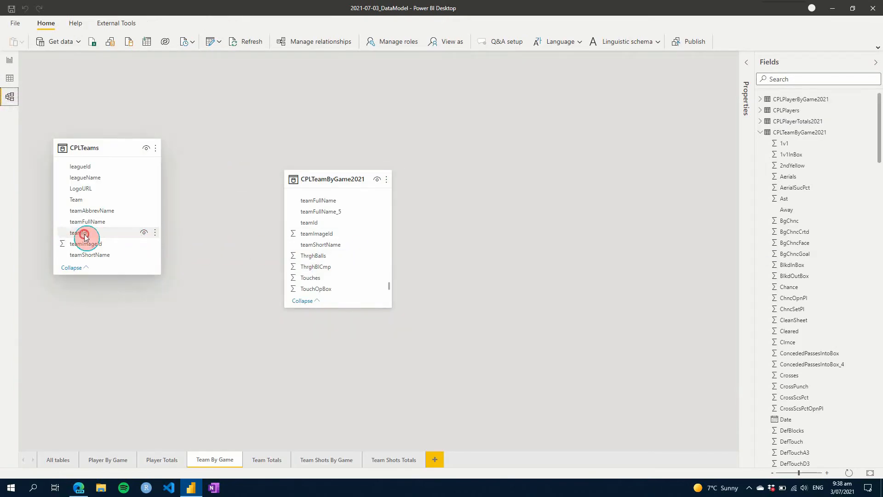
pyautogui.moveTo(85, 234); pyautogui.dragTo(343, 227)
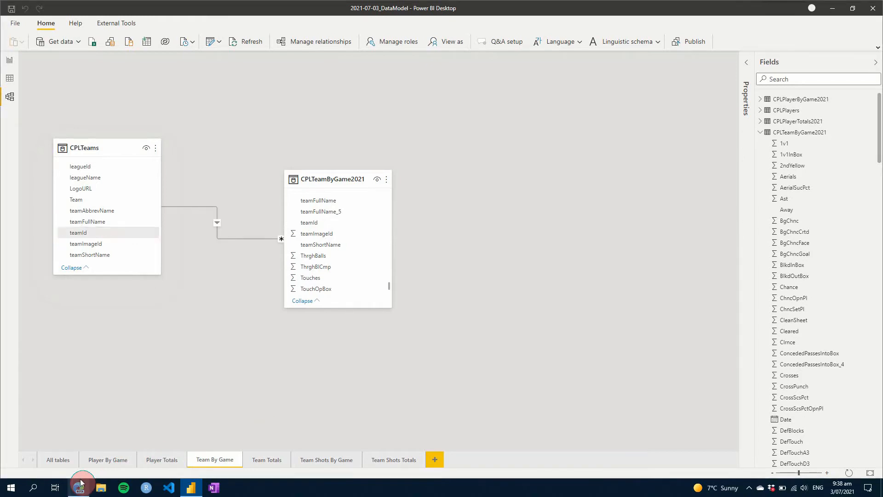
# Step: In the Player By Game layout, relate CPLPlayers and CPLPlayerByGame2021 through playerId and move the CPLPlayerByGame2021 table slightly down
pyautogui.click(115, 463)
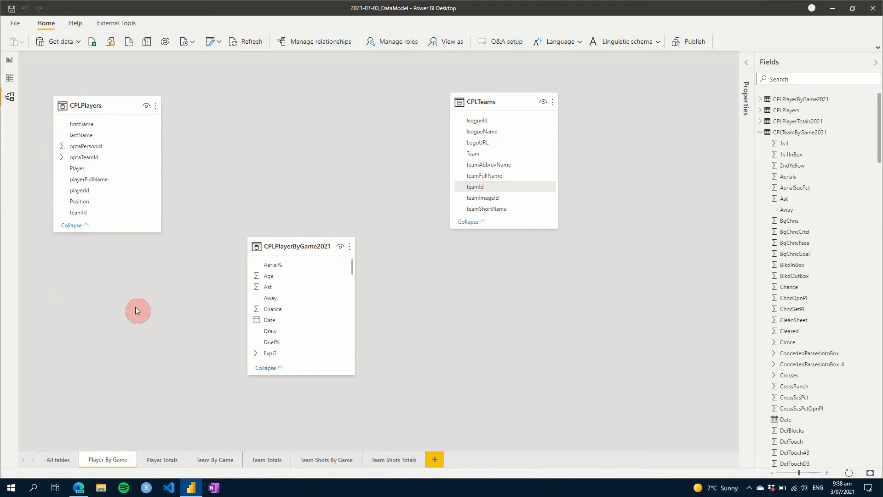
pyautogui.scroll(-3, 320, 338)
pyautogui.scroll(-3, 319, 339)
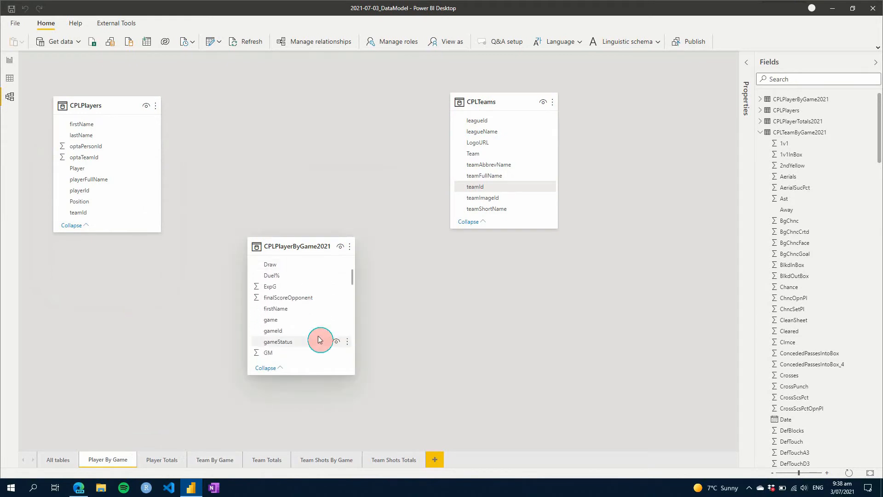
pyautogui.scroll(-2, 319, 340)
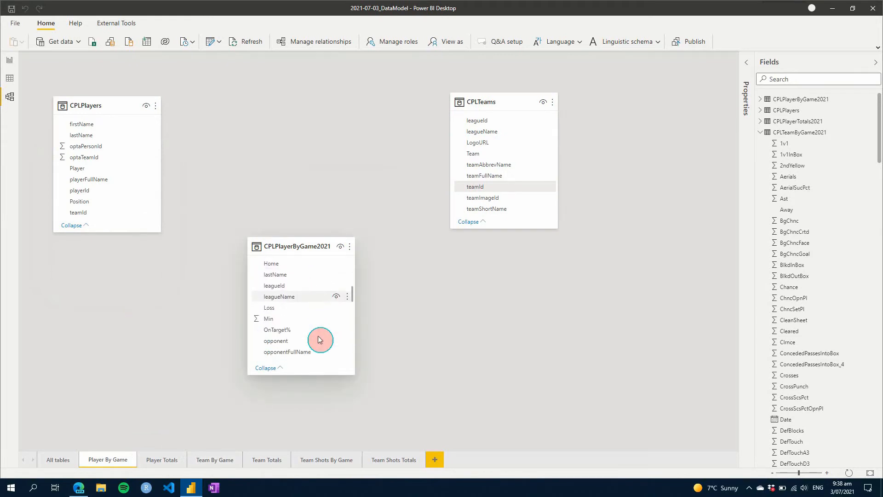
pyautogui.scroll(-4, 320, 339)
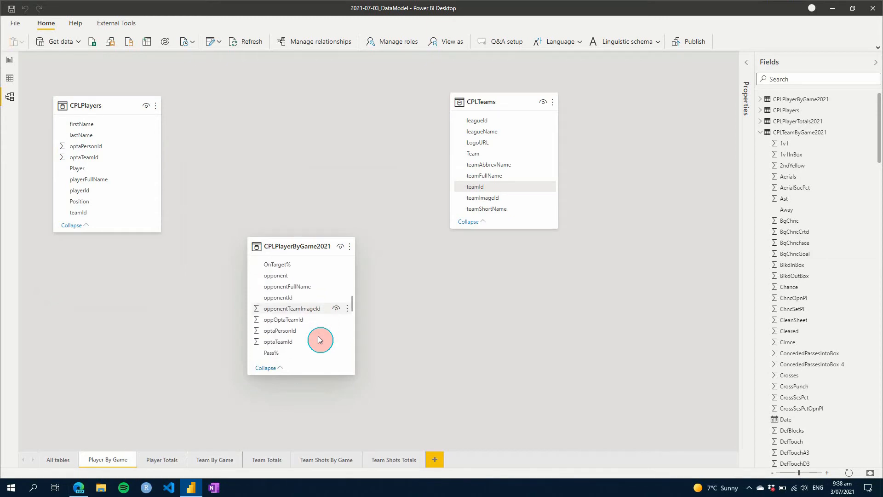
pyautogui.scroll(-1, 320, 339)
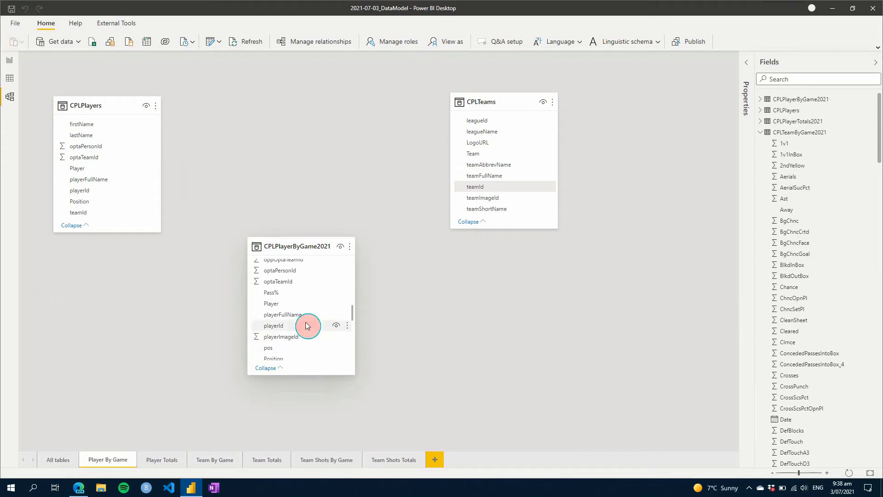
pyautogui.click(282, 327)
pyautogui.moveTo(282, 328)
pyautogui.mouseDown()
pyautogui.moveTo(147, 213)
pyautogui.moveTo(83, 191)
pyautogui.moveTo(298, 269)
pyautogui.moveTo(288, 325)
pyautogui.mouseUp()
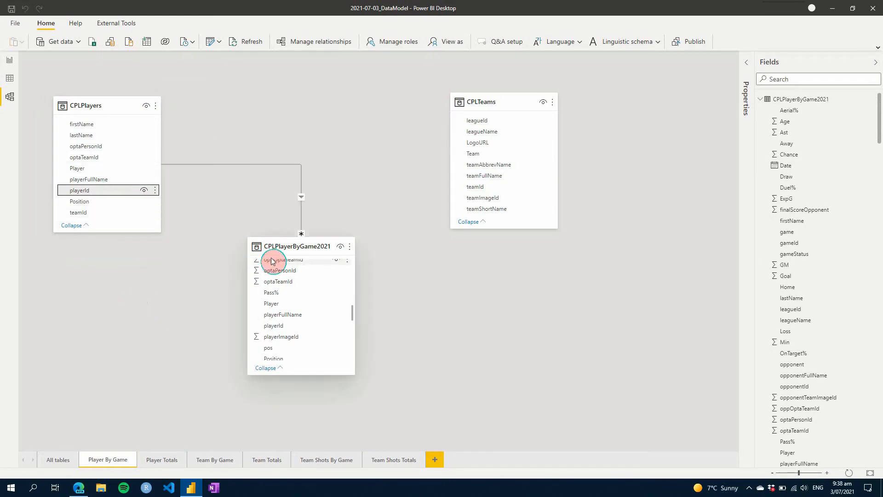
pyautogui.moveTo(289, 250); pyautogui.dragTo(292, 279)
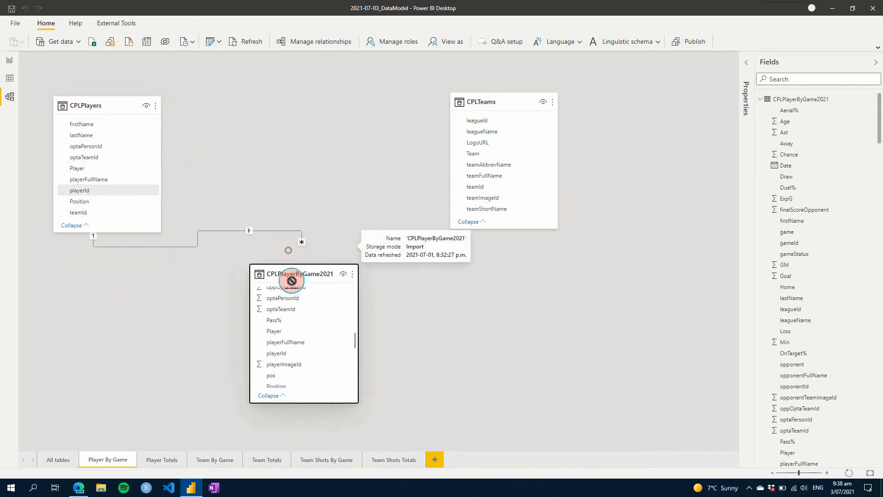
# Step: Return to the report page and remove the Team and ShotsTotal fields from the bar chart
pyautogui.click(9, 61)
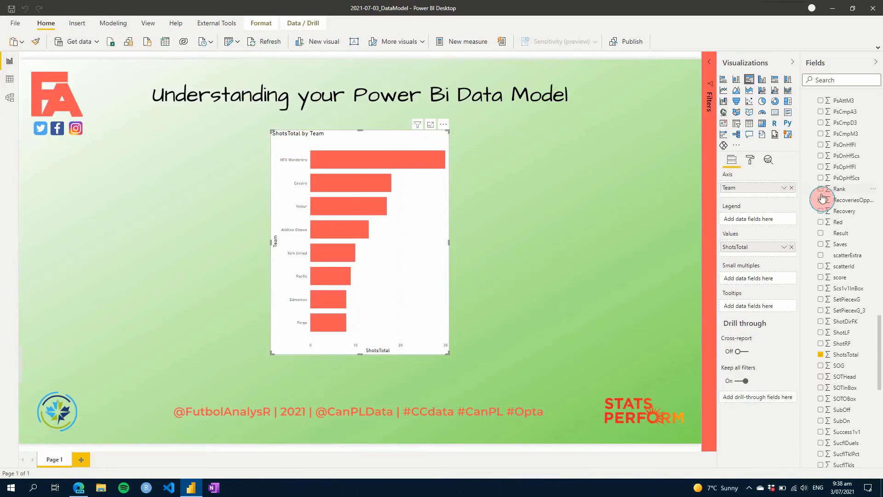
pyautogui.click(791, 189)
pyautogui.click(791, 243)
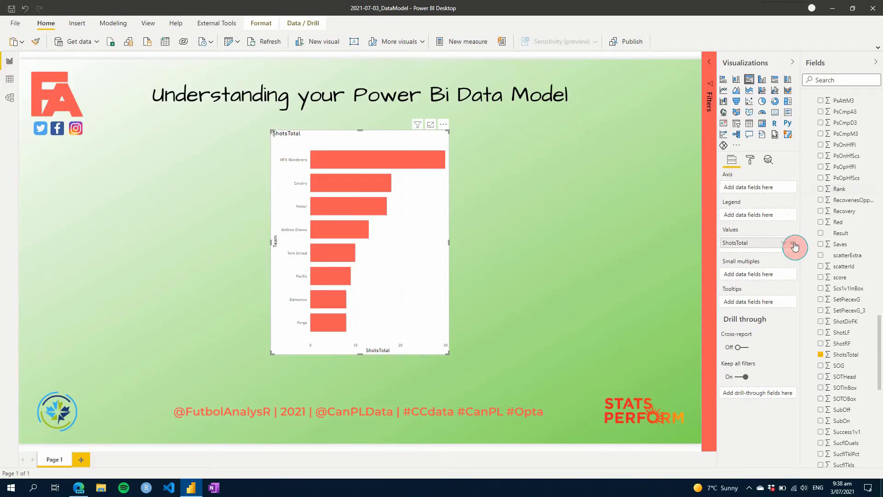
# Step: Set playerFullName from the CPLPlayers table as the bar chart's axis
pyautogui.scroll(15, 873, 277)
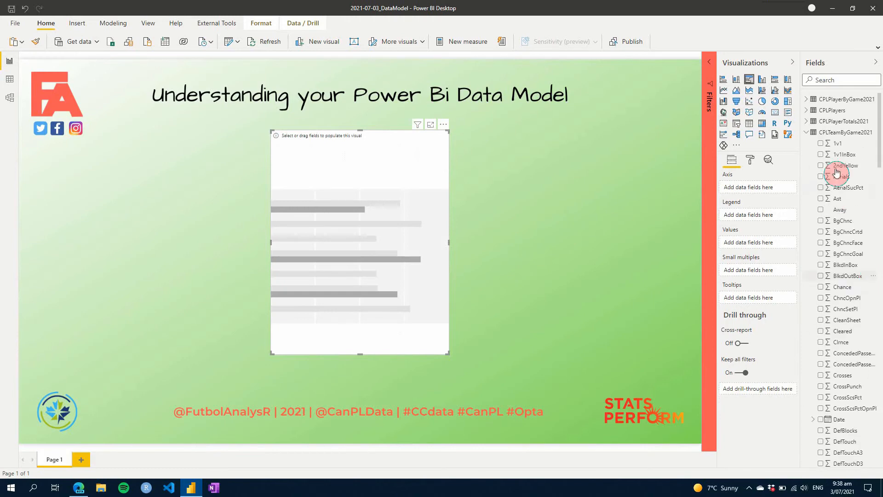
pyautogui.click(807, 133)
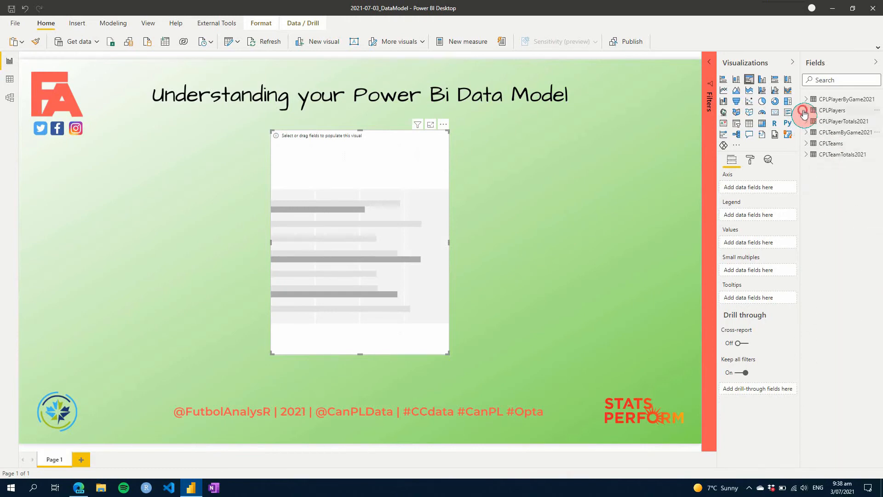
pyautogui.click(804, 112)
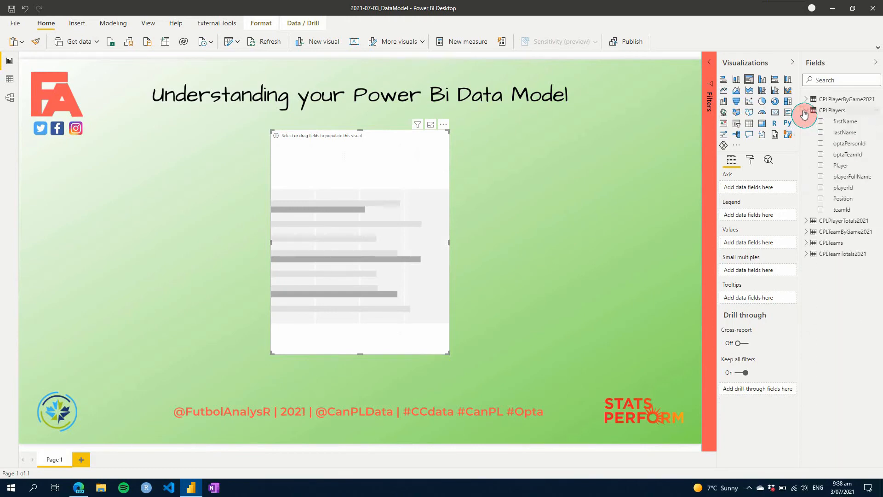
pyautogui.click(821, 177)
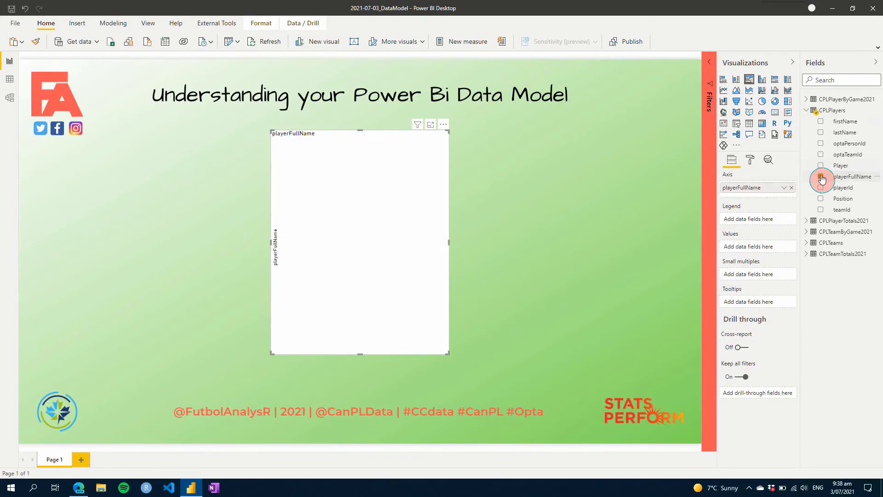
# Step: Add the Shot field of CPLPlayerByGame2021 to the chart's values and look through the bars for all players
pyautogui.click(806, 100)
pyautogui.scroll(-5, 847, 354)
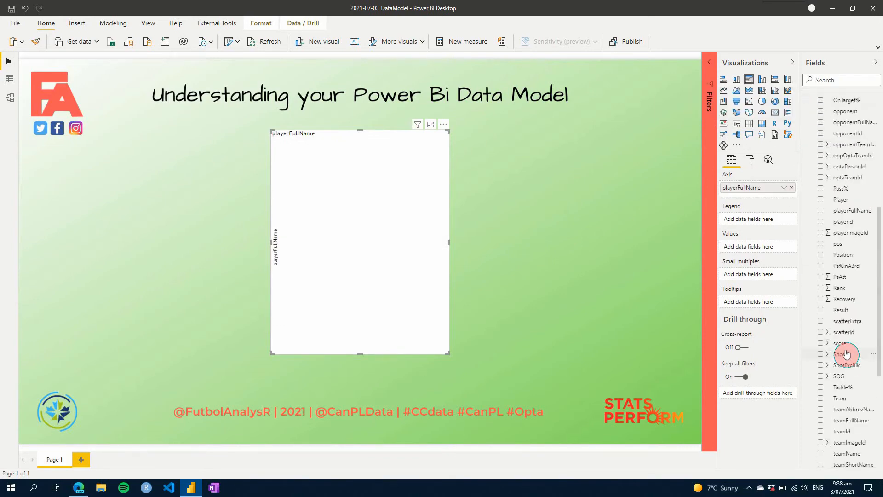
pyautogui.moveTo(846, 353); pyautogui.dragTo(762, 244)
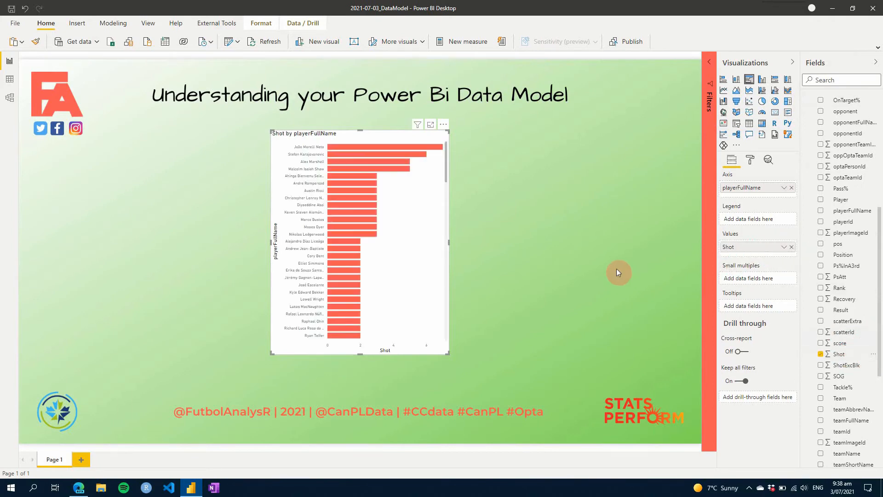
pyautogui.scroll(-10, 338, 331)
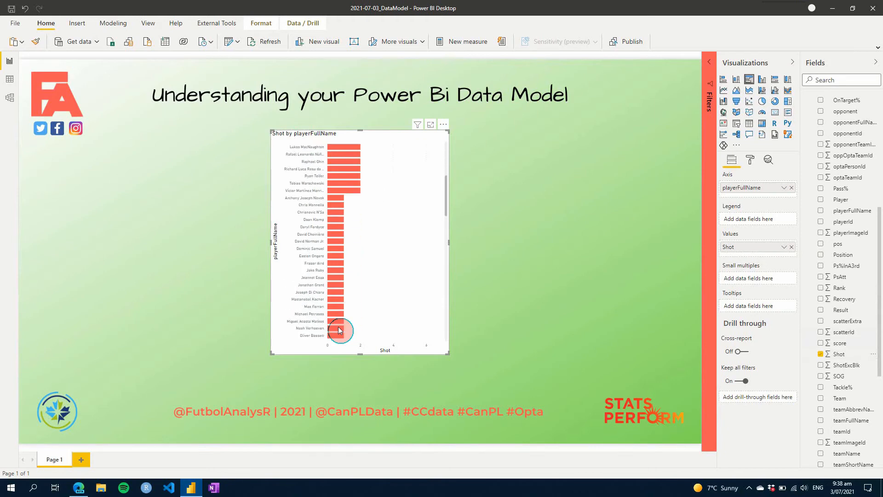
pyautogui.scroll(10, 339, 330)
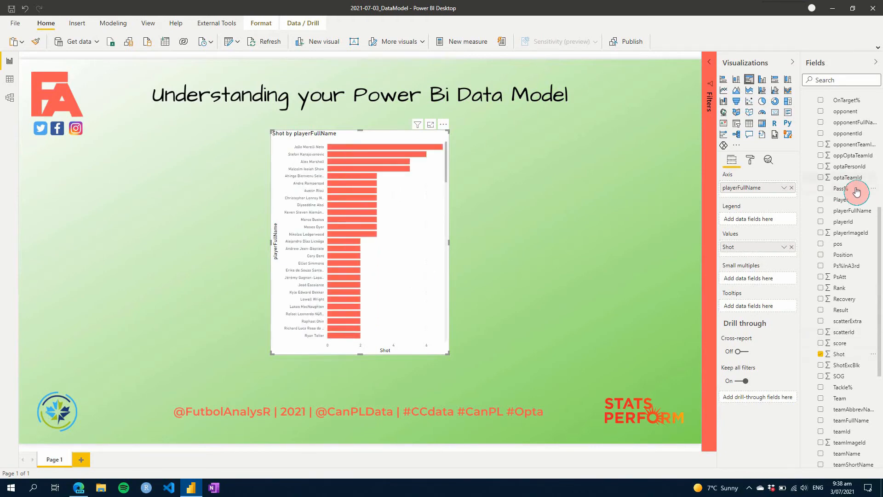
pyautogui.scroll(5, 856, 191)
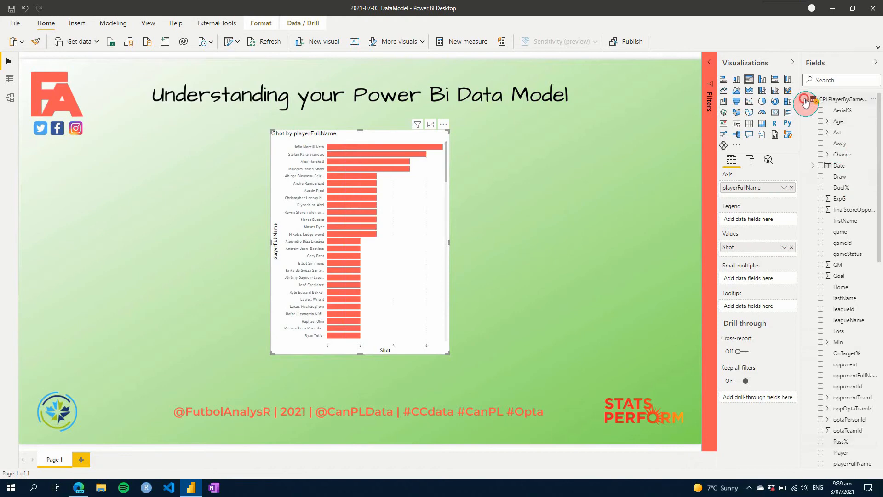